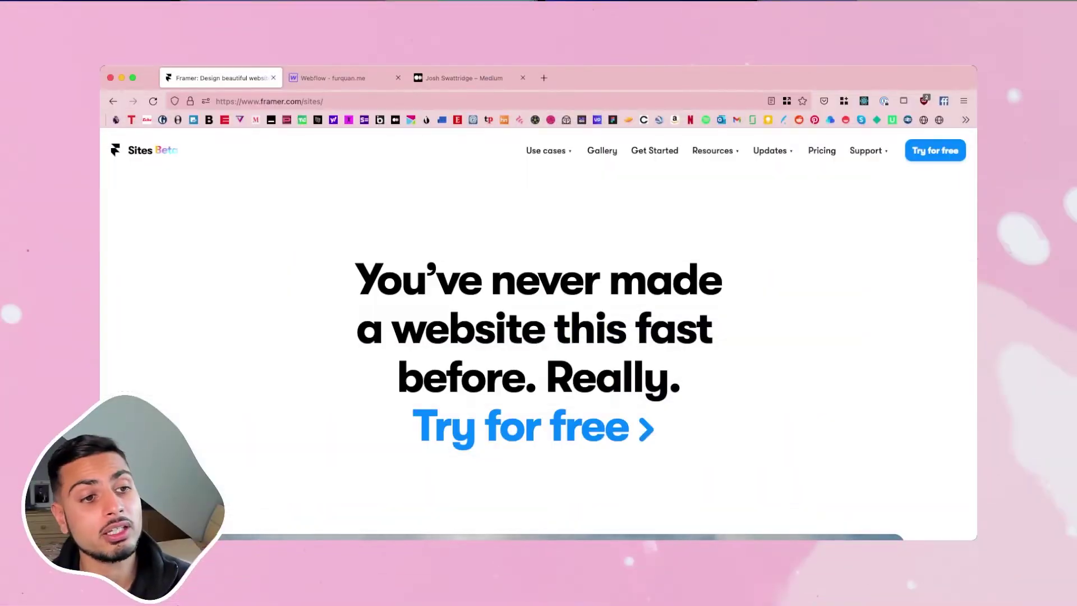
# Look through the Framer Sites landing page, from the headline to the feature descriptions and the free website templates.
pyautogui.scroll(-15, 538, 337)
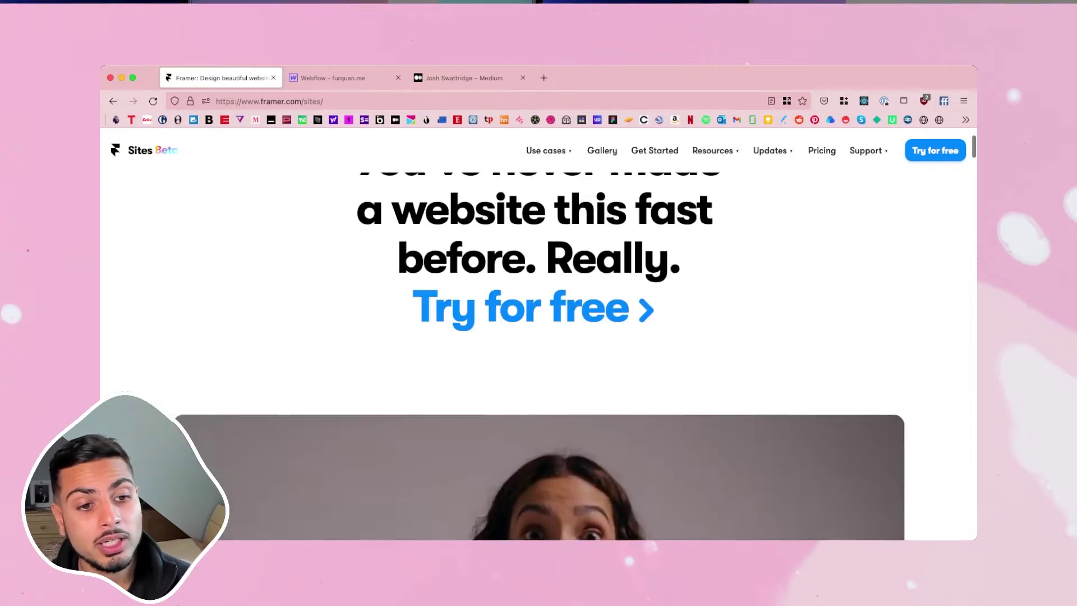
pyautogui.scroll(-1, 808, 393)
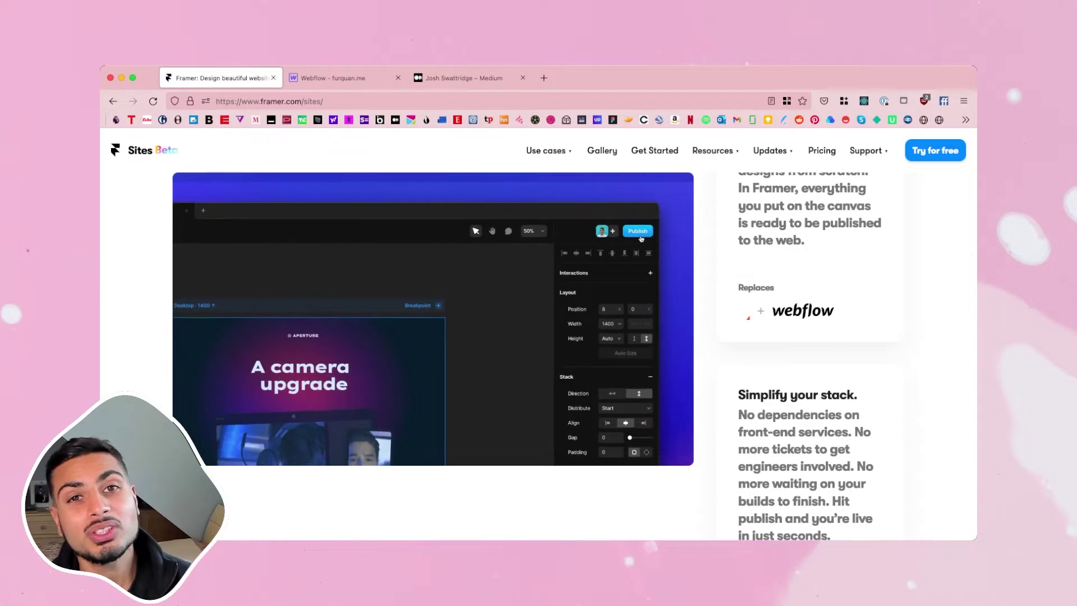
pyautogui.scroll(-3, 807, 359)
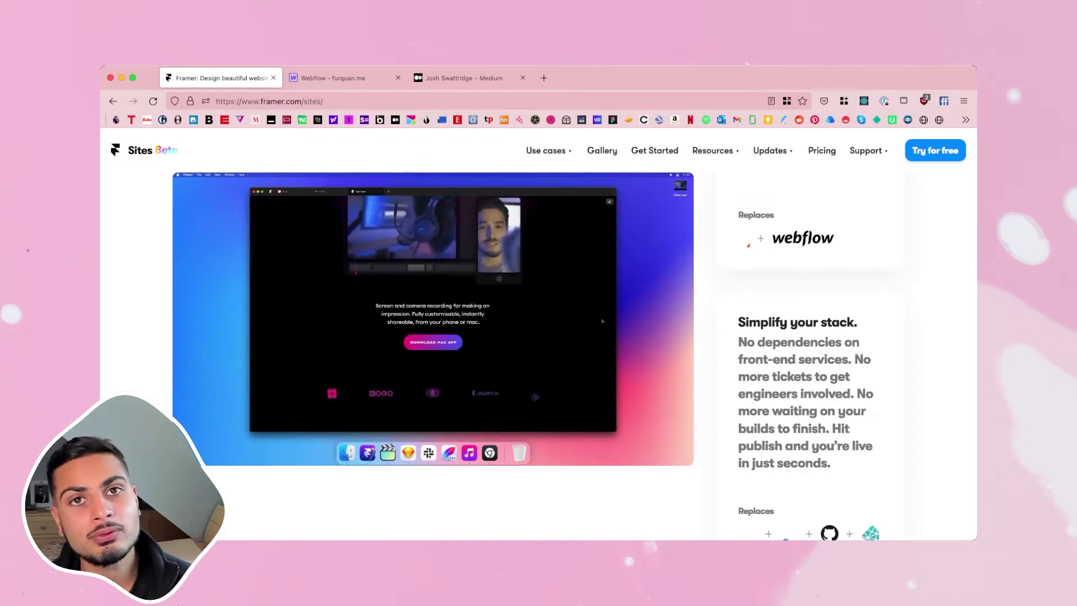
pyautogui.scroll(-5, 808, 359)
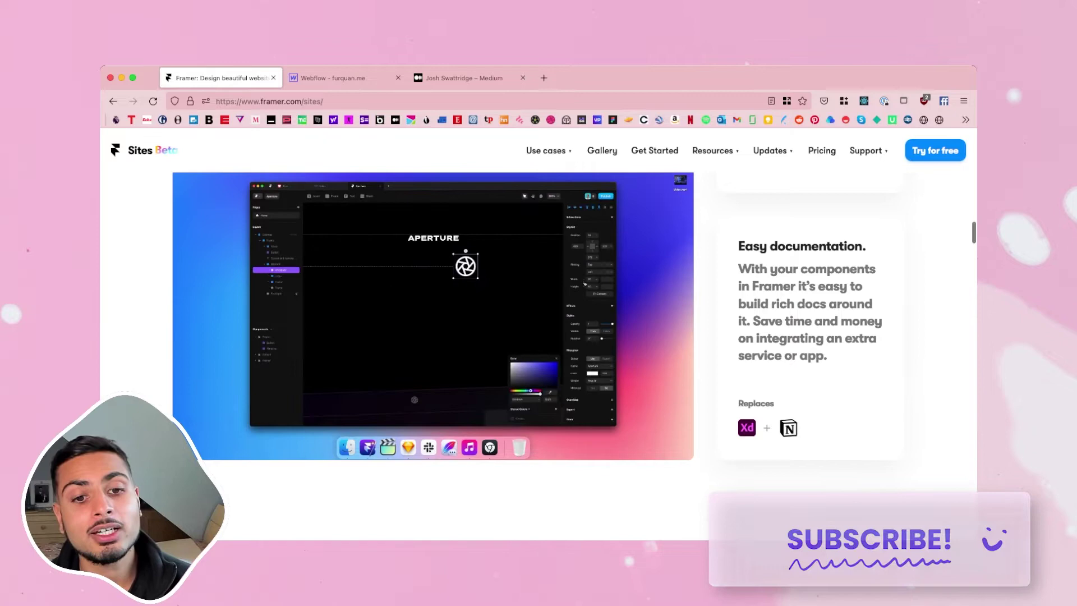
pyautogui.scroll(-5, 538, 354)
pyautogui.scroll(-2, 539, 353)
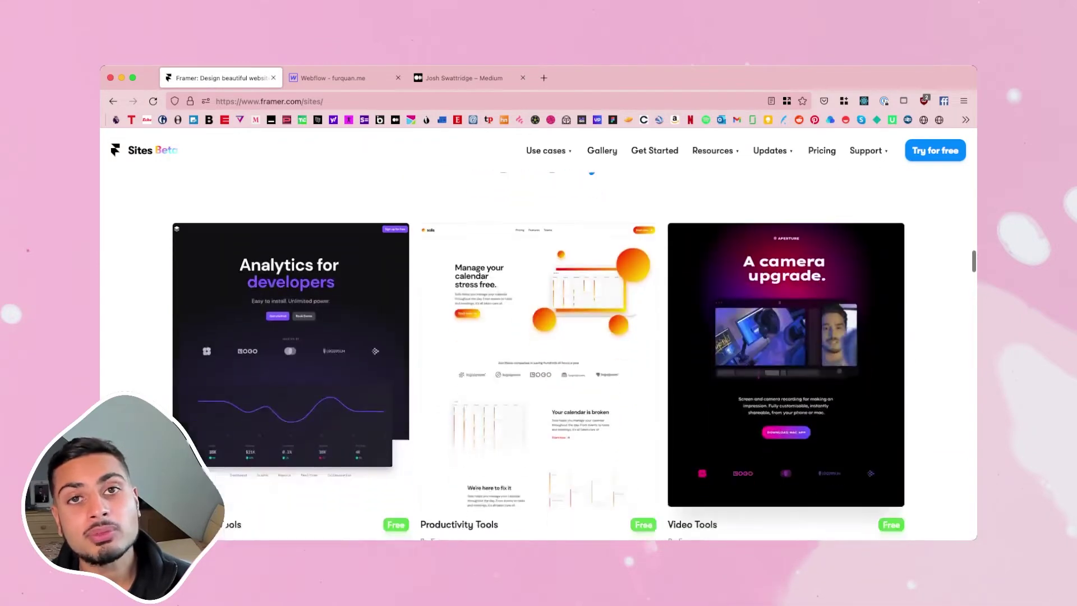
pyautogui.scroll(12, 538, 353)
pyautogui.scroll(1, 539, 354)
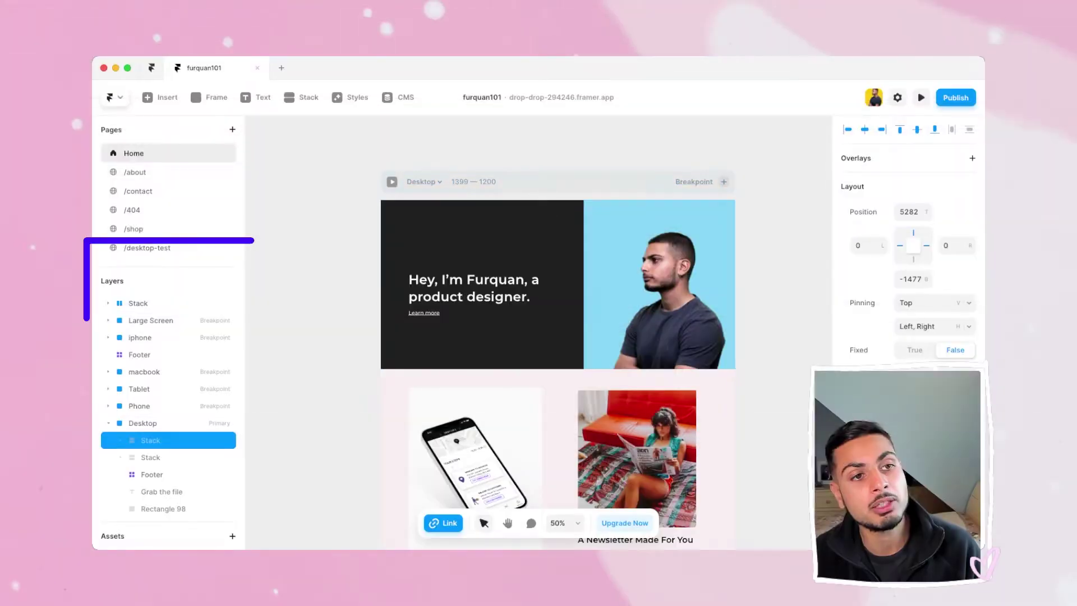
# Select the Footer layer and then the Desktop frame, and examine the frame's layers, layout properties and page sections.
pyautogui.click(152, 475)
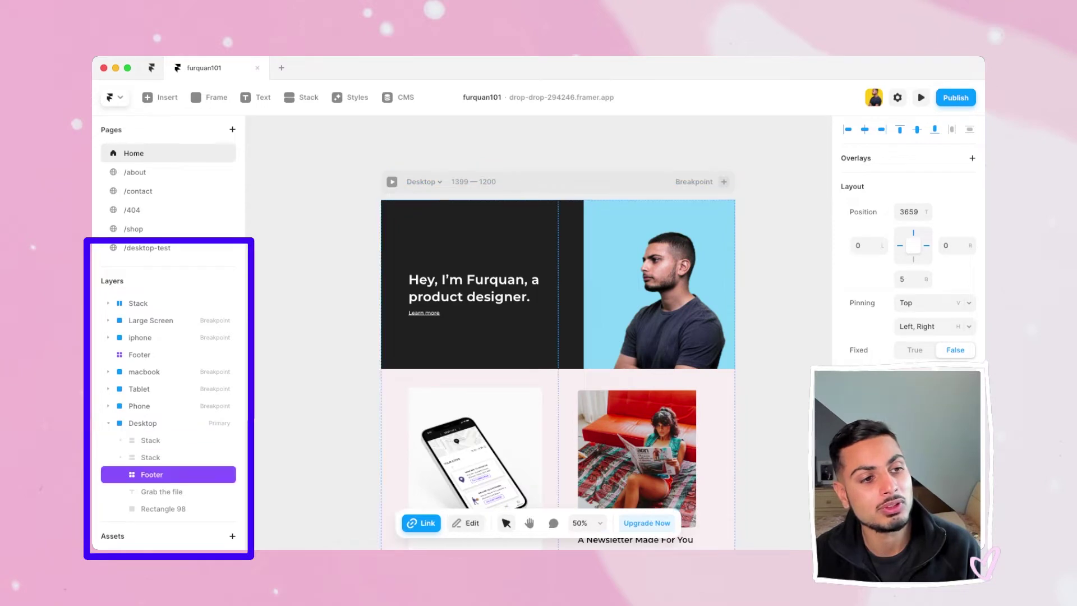
pyautogui.scroll(-2, 169, 408)
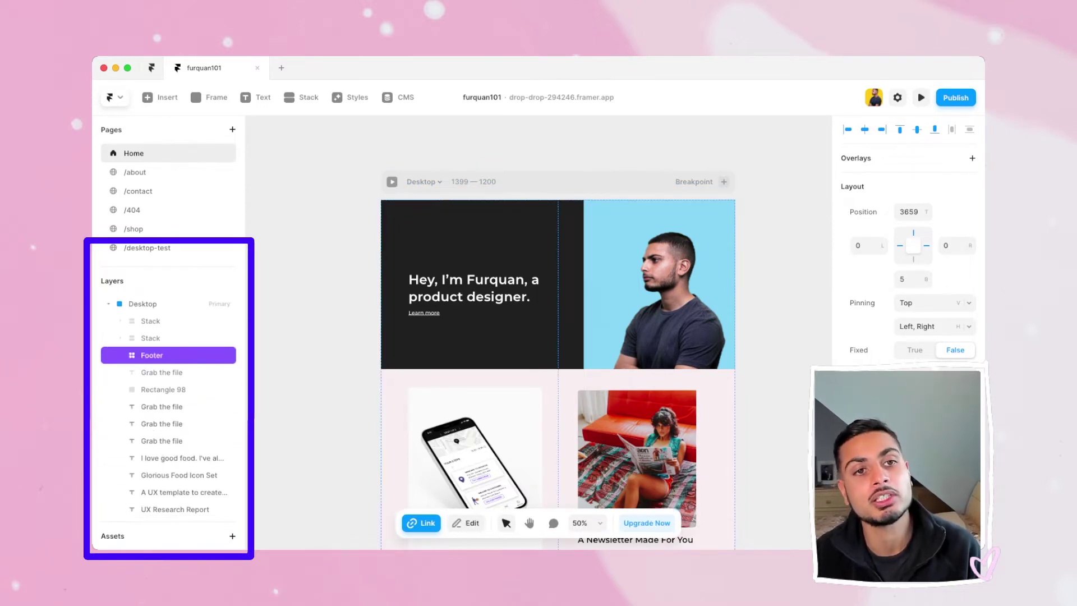
pyautogui.scroll(-3, 557, 337)
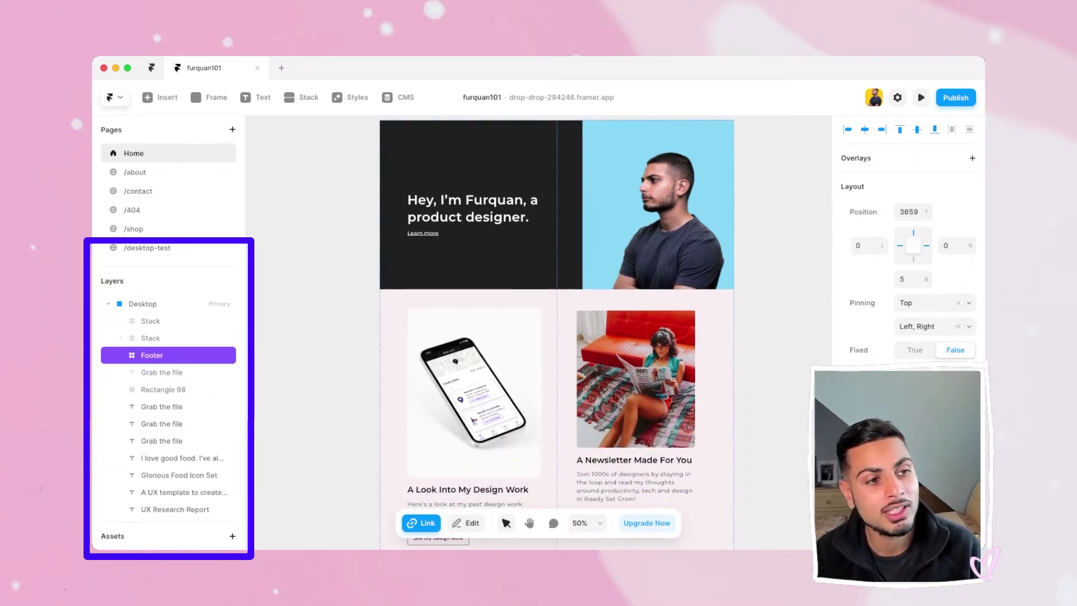
pyautogui.scroll(-5, 557, 336)
pyautogui.click(557, 336)
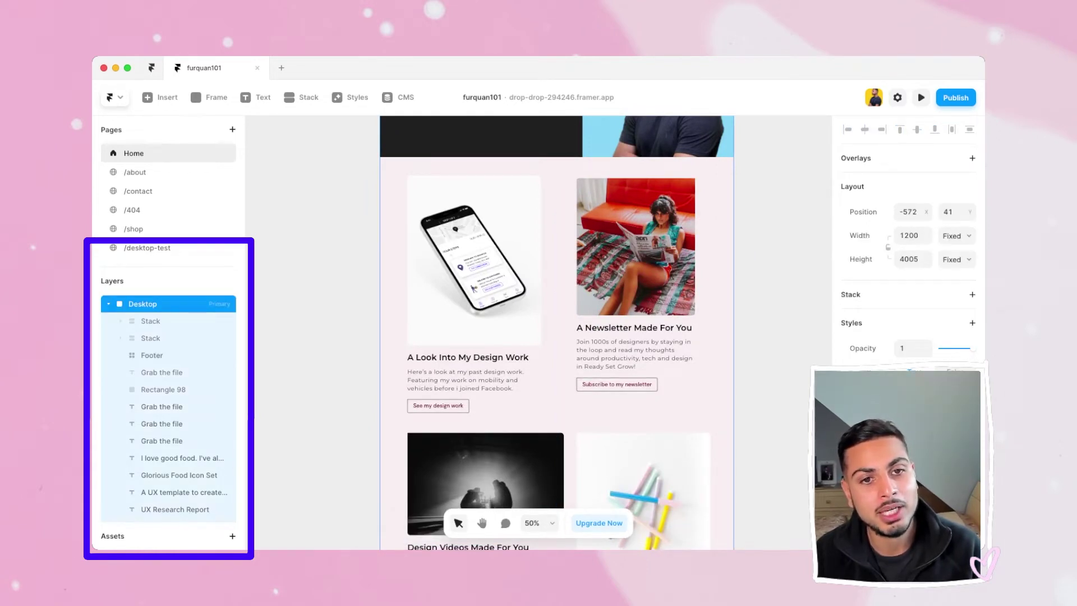
pyautogui.scroll(-1, 909, 252)
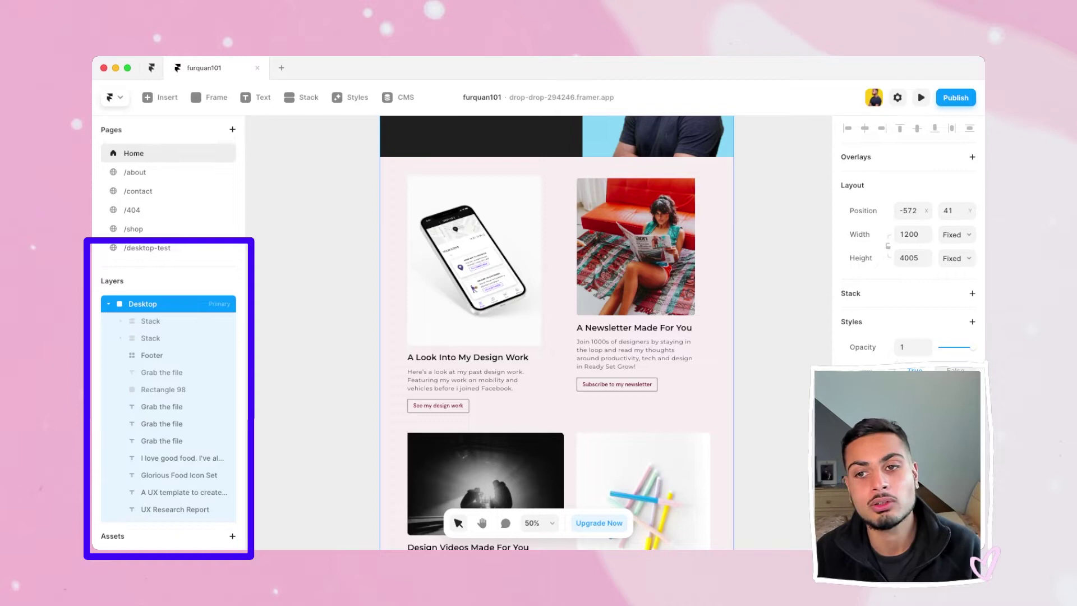
pyautogui.scroll(-3, 906, 244)
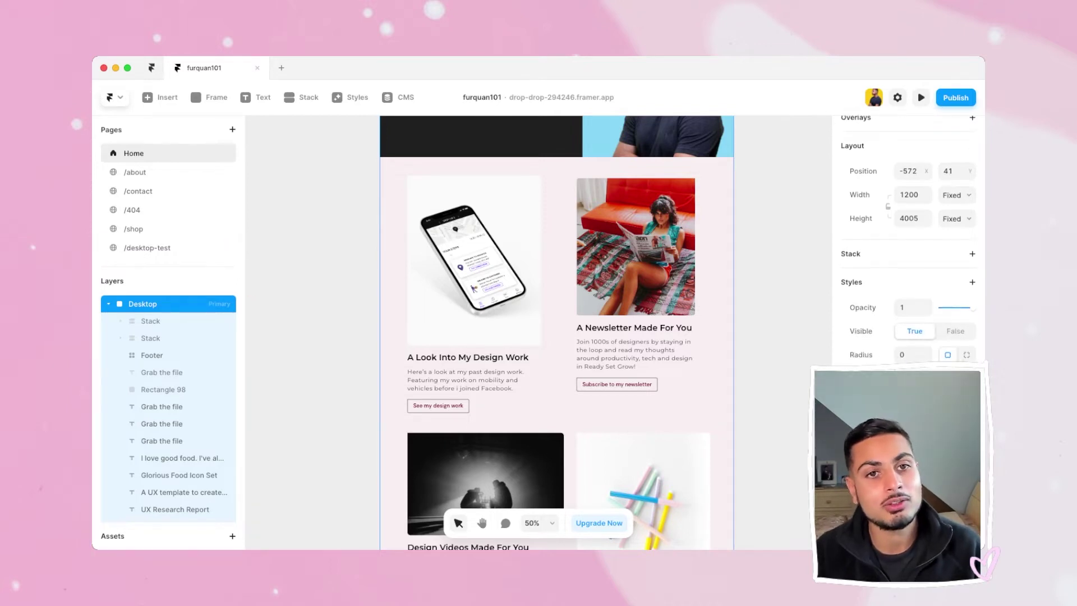
pyautogui.scroll(-15, 557, 332)
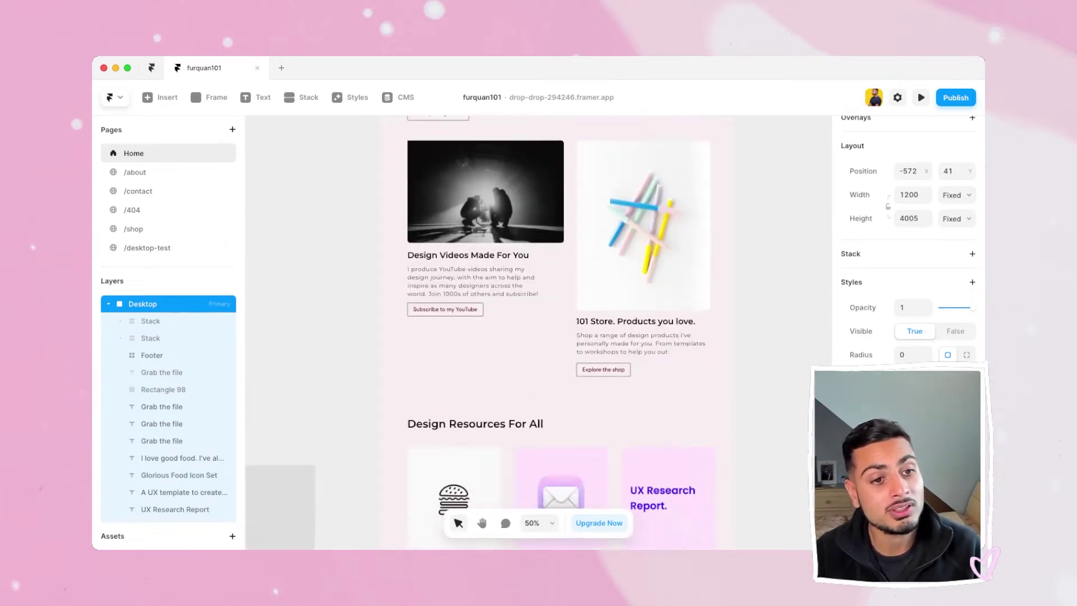
pyautogui.scroll(-5, 557, 332)
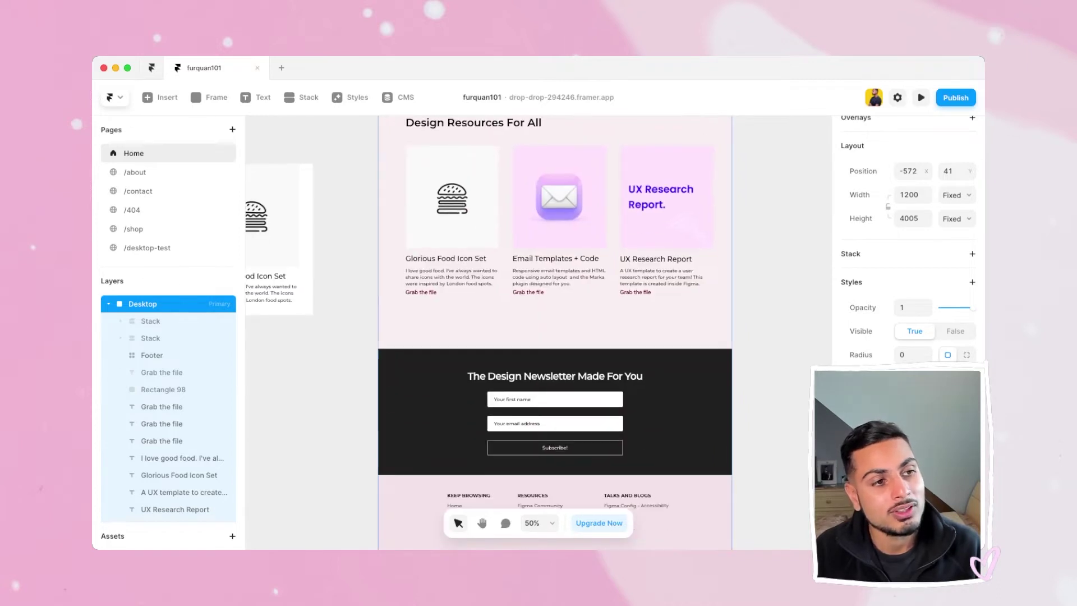
# Deselect the Desktop frame and review the home page design from the resources section to the footer and back to the hero.
pyautogui.keyDown('shift'); pyautogui.click(150, 322); pyautogui.keyUp('shift')
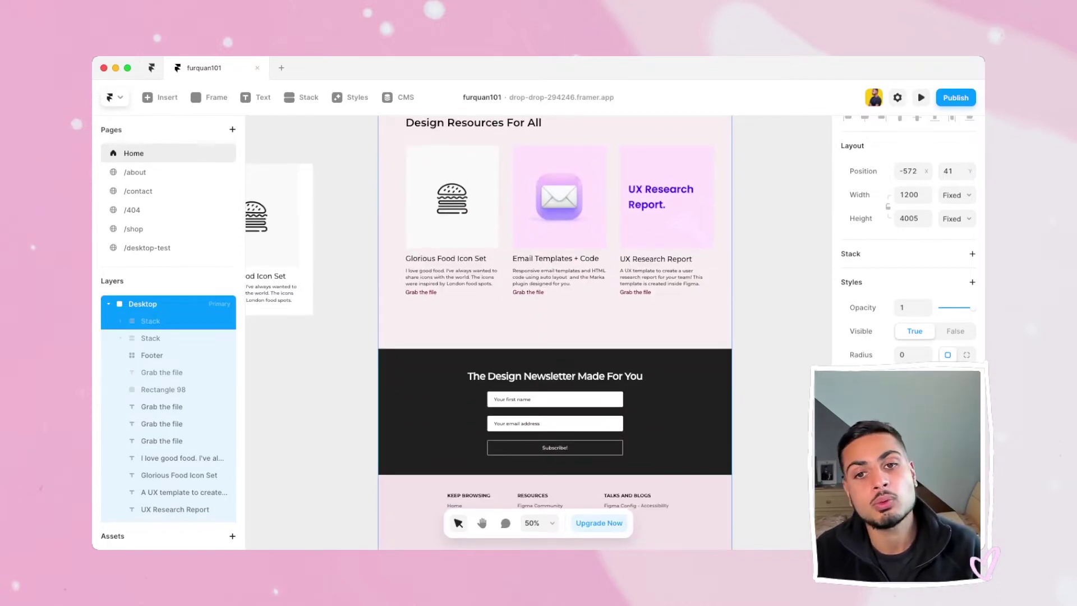
pyautogui.scroll(4, 555, 332)
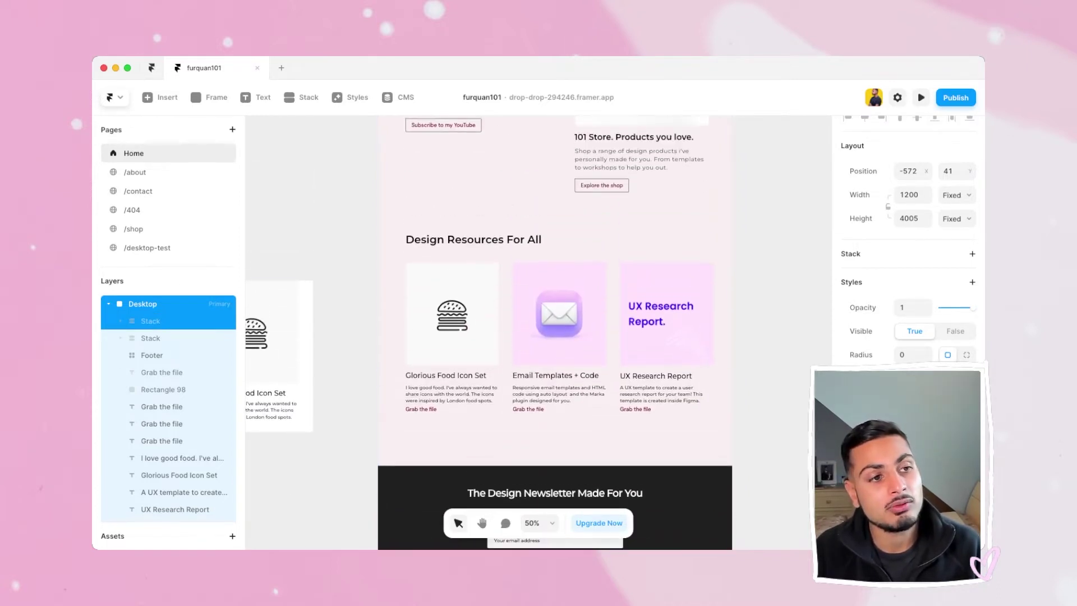
pyautogui.hscroll(-2, 555, 332)
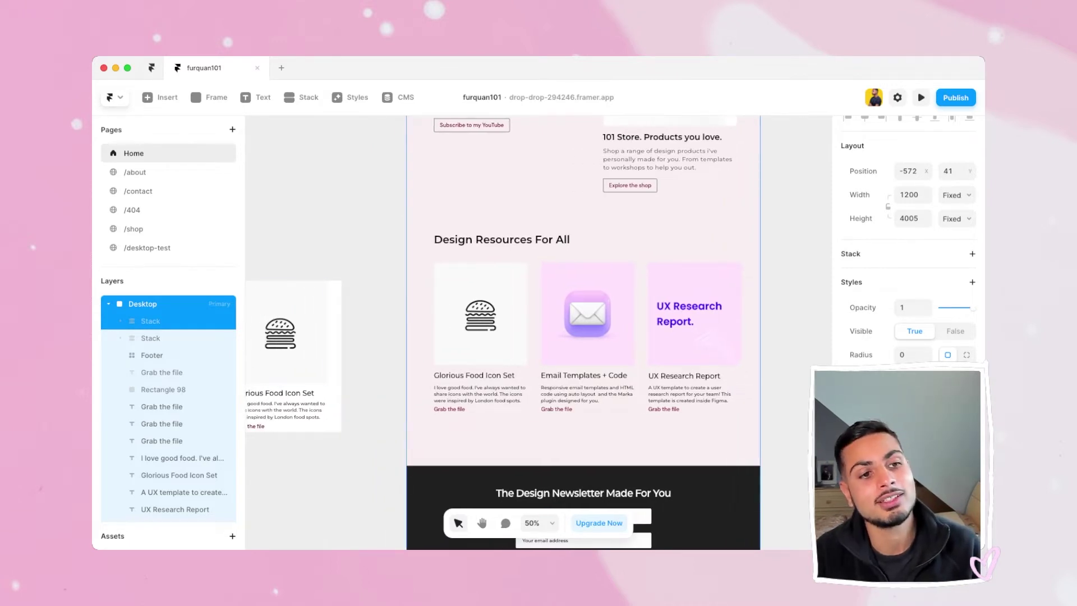
pyautogui.press('Escape')
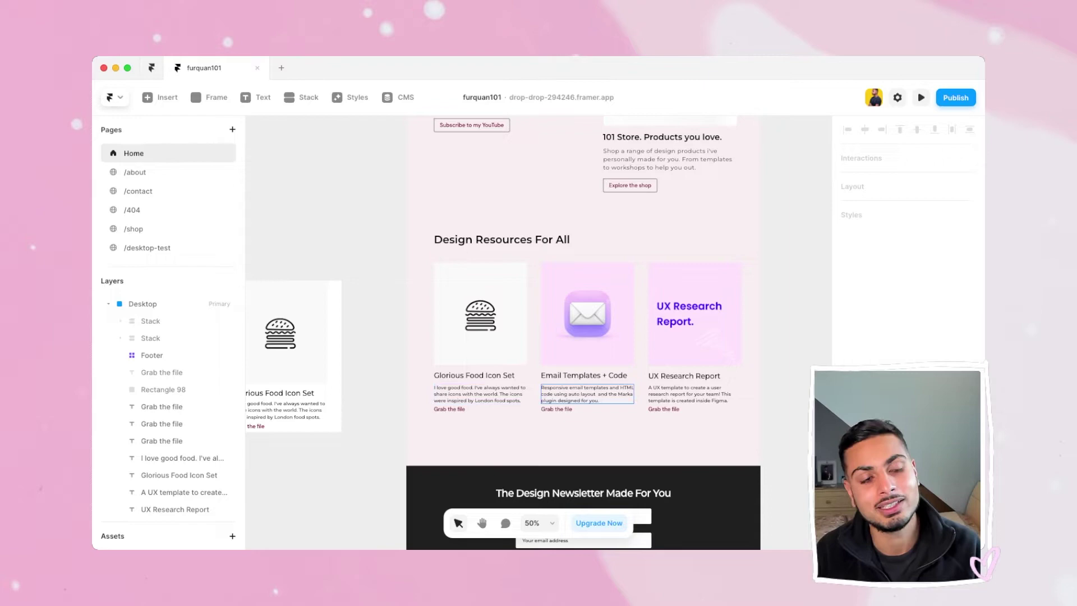
pyautogui.scroll(-5, 584, 393)
pyautogui.scroll(-4, 583, 392)
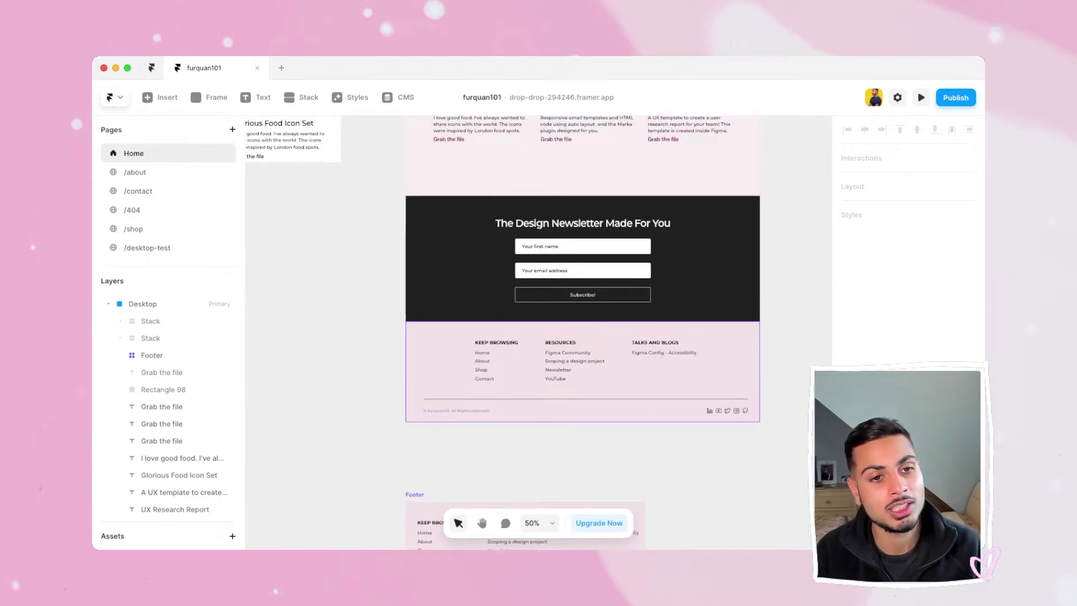
pyautogui.scroll(20, 583, 393)
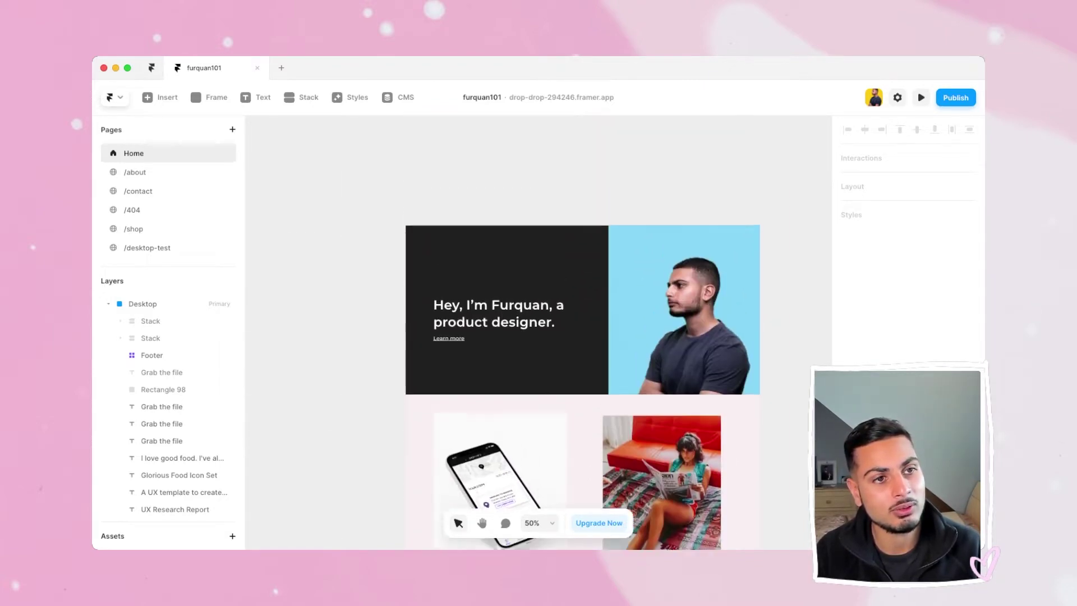
pyautogui.scroll(3, 583, 393)
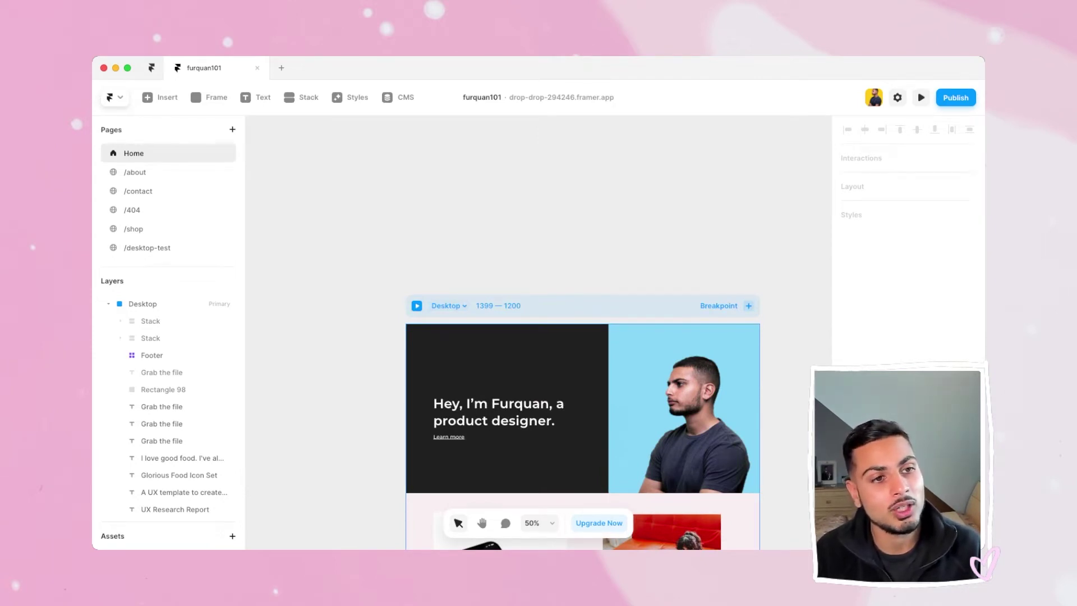
# Preview the home page, check its hero section and reload the preview.
pyautogui.press('super+p')
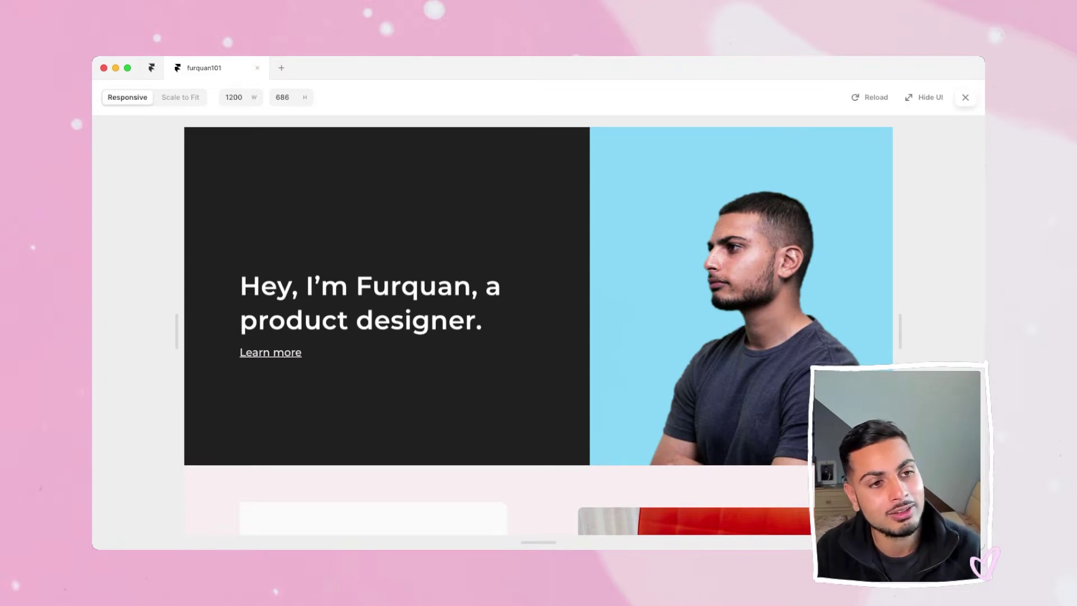
pyautogui.scroll(-5, 538, 331)
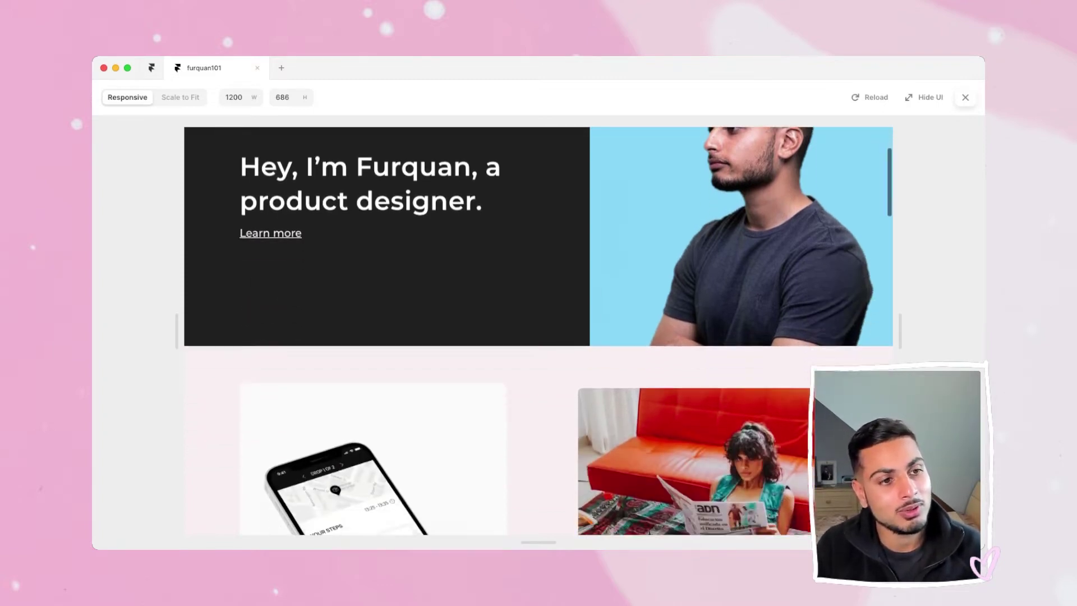
pyautogui.scroll(5, 538, 331)
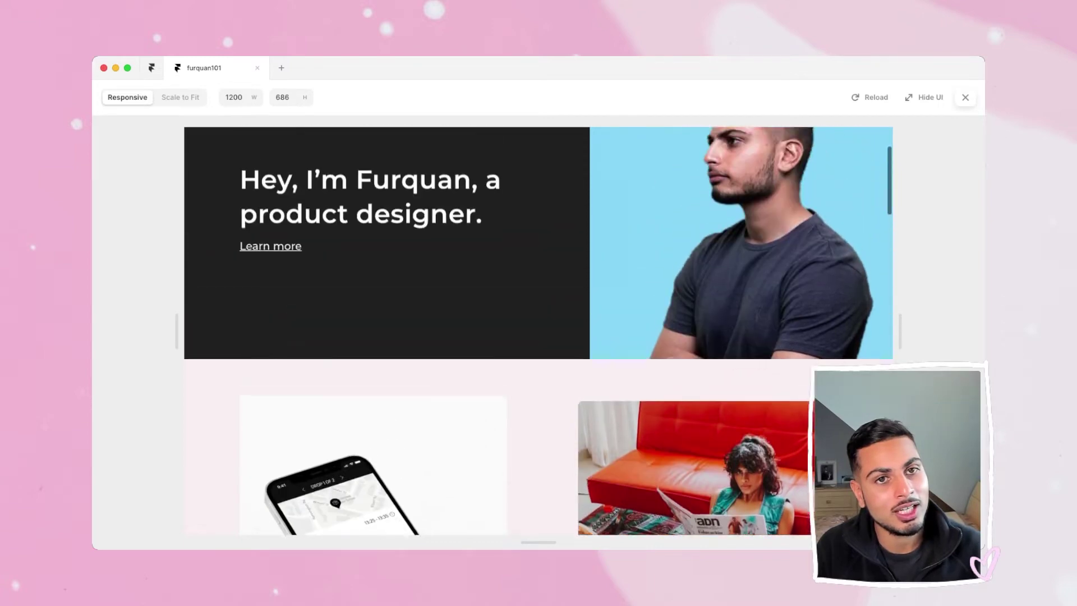
pyautogui.click(869, 97)
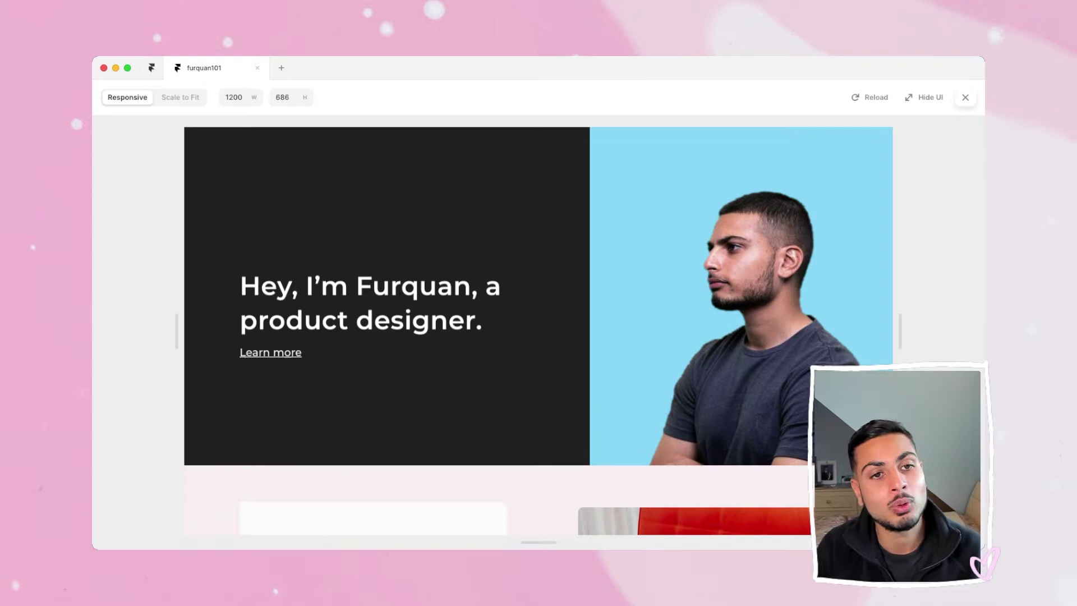
# Review the home page preview down to the footer and follow its Shop link.
pyautogui.scroll(-10, 539, 331)
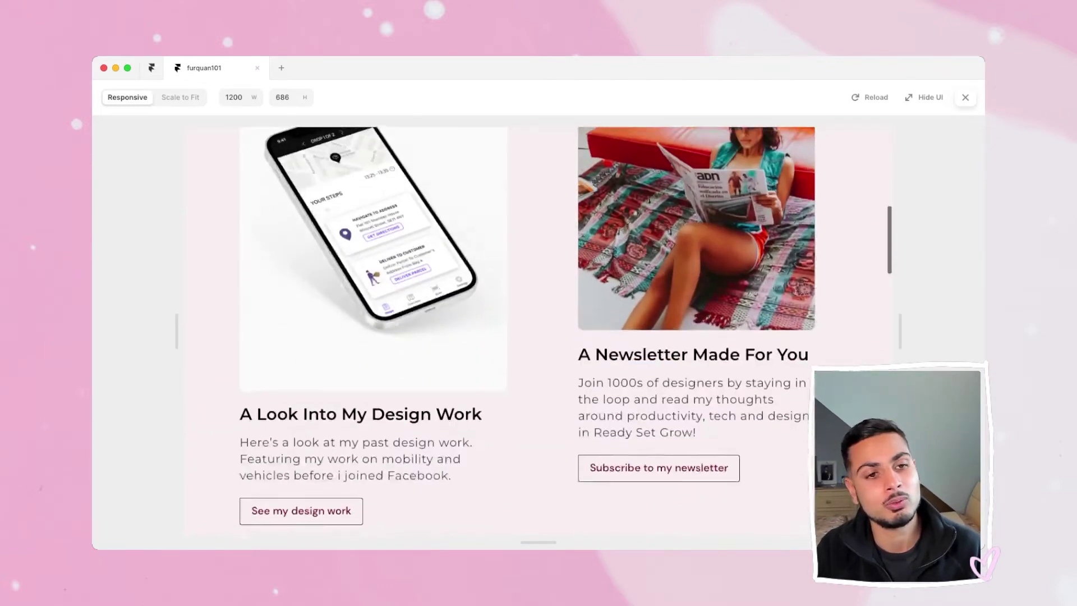
pyautogui.scroll(-7, 539, 331)
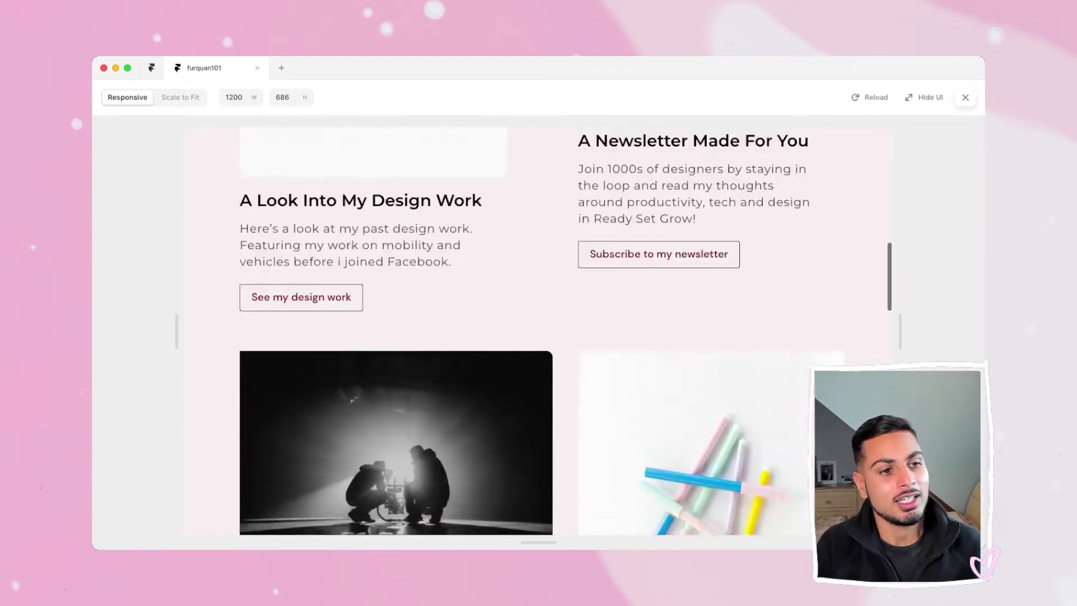
pyautogui.scroll(-8, 539, 331)
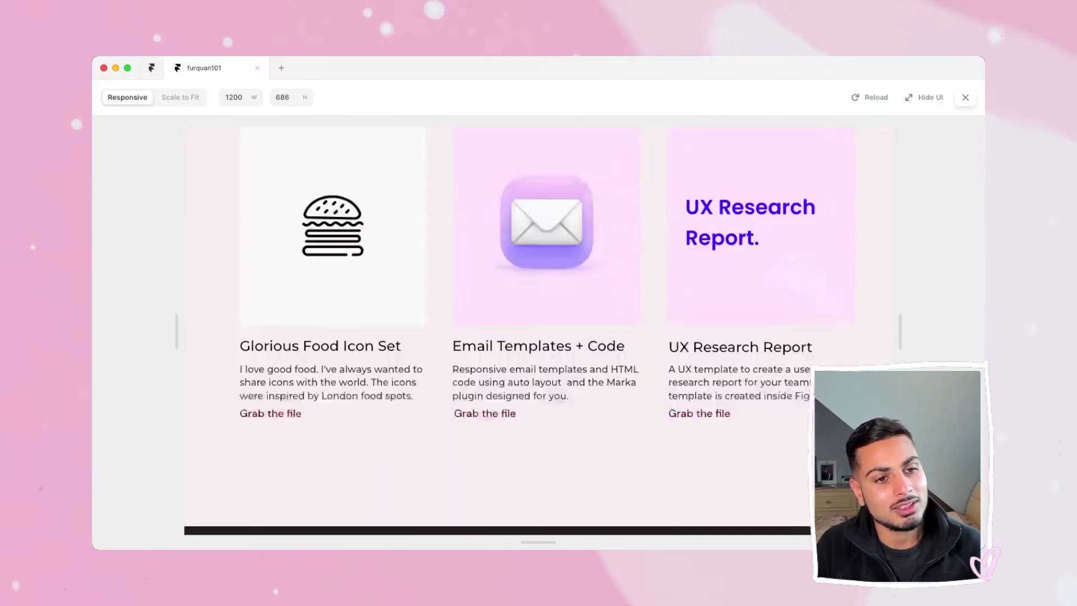
pyautogui.scroll(4, 538, 331)
pyautogui.scroll(-5, 538, 331)
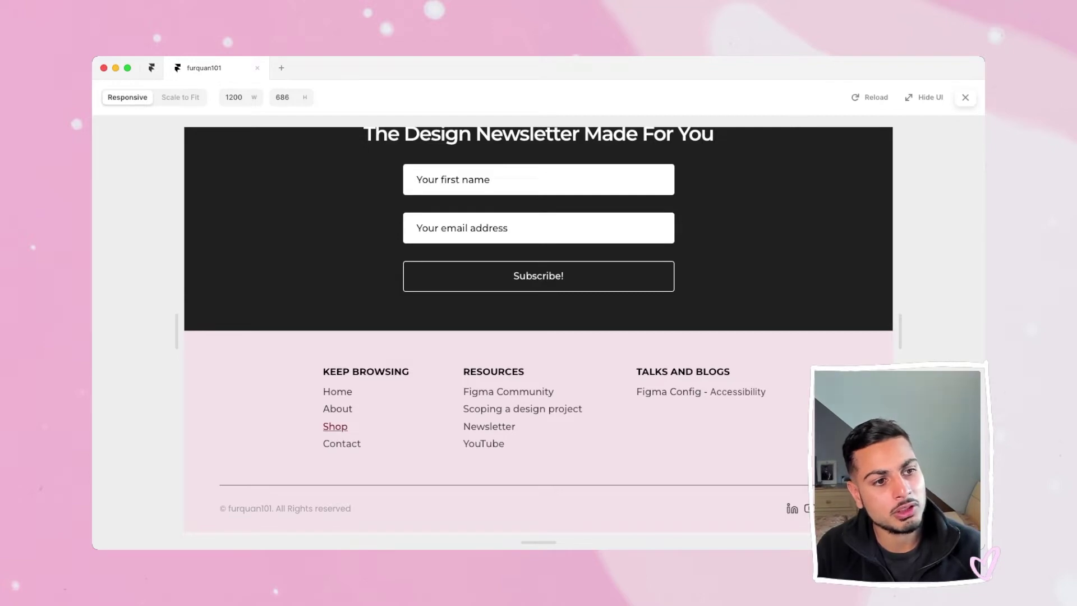
pyautogui.click(335, 426)
# Examine the shop page preview, including the Interview Season banner, the Essentials products and the Workshops and courses section.
pyautogui.scroll(-7, 538, 331)
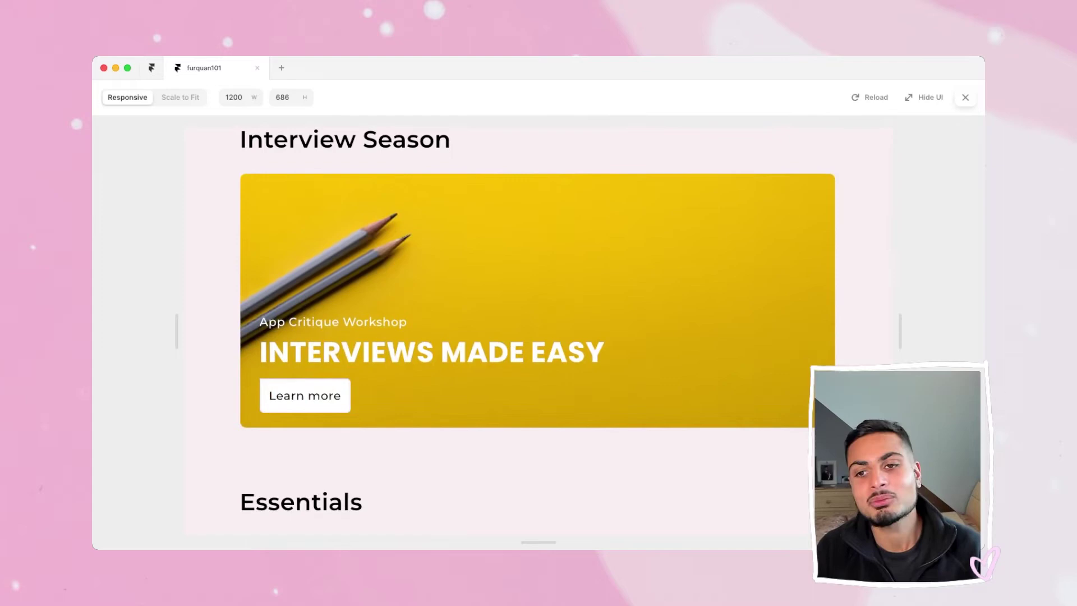
pyautogui.scroll(-8, 539, 331)
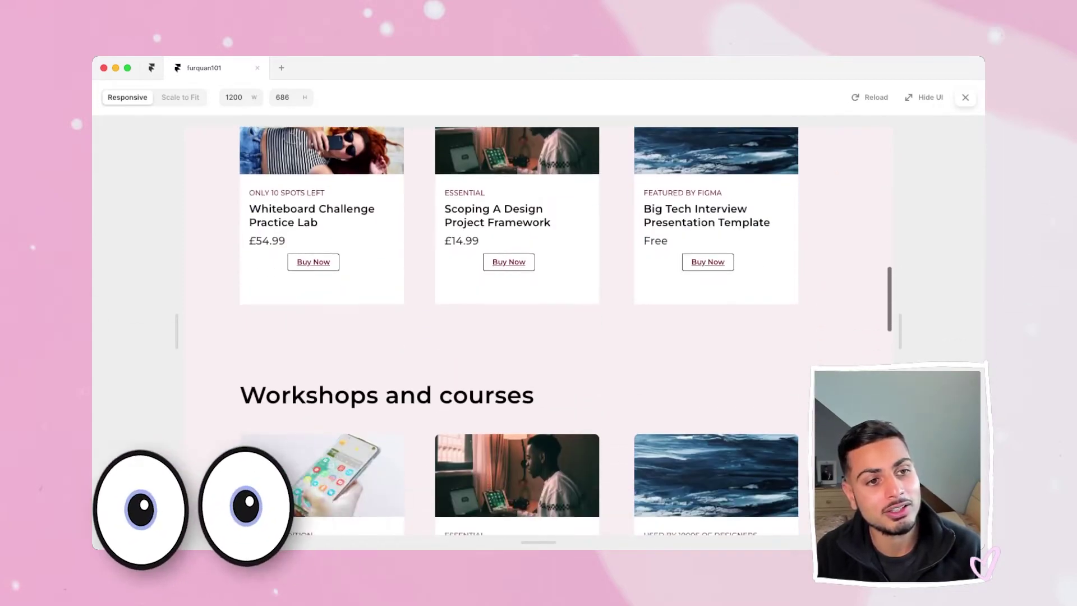
pyautogui.scroll(-4, 539, 331)
pyautogui.scroll(8, 538, 331)
pyautogui.scroll(8, 539, 331)
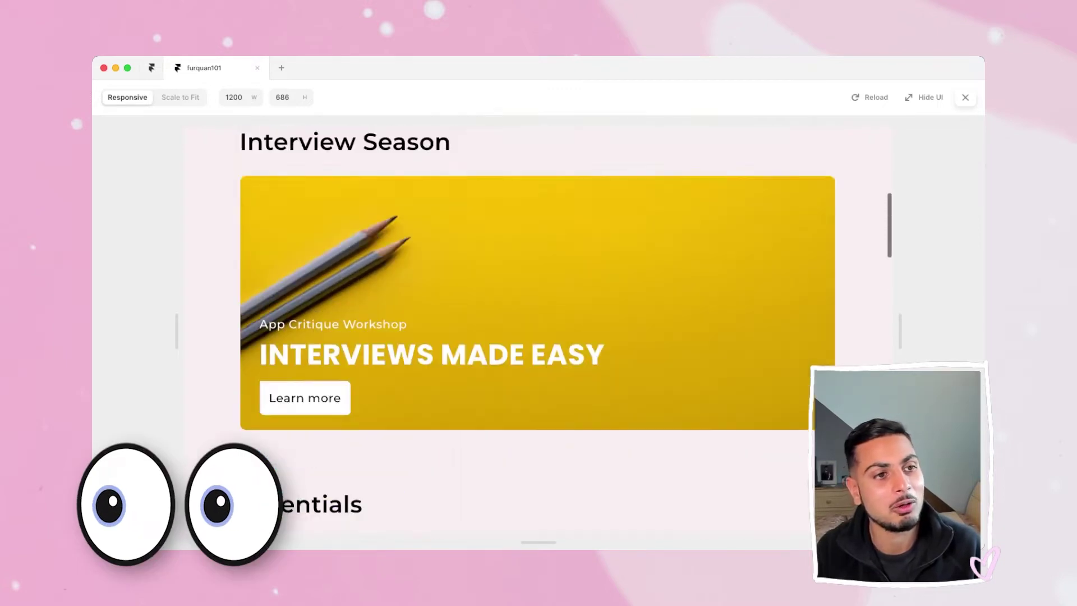
pyautogui.scroll(-4, 539, 331)
pyautogui.scroll(-1, 538, 331)
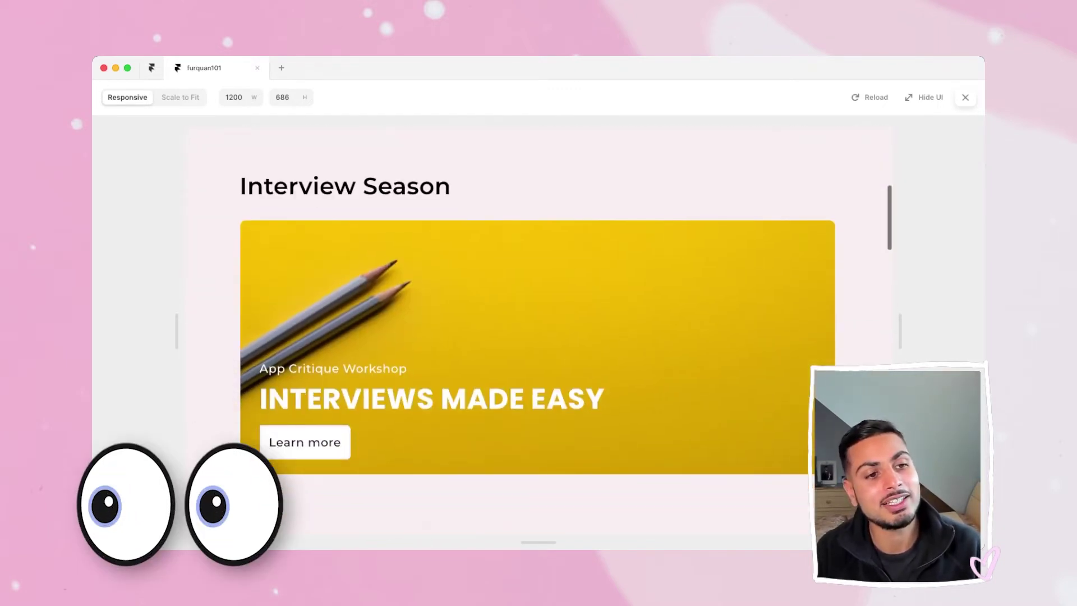
pyautogui.scroll(-1, 538, 331)
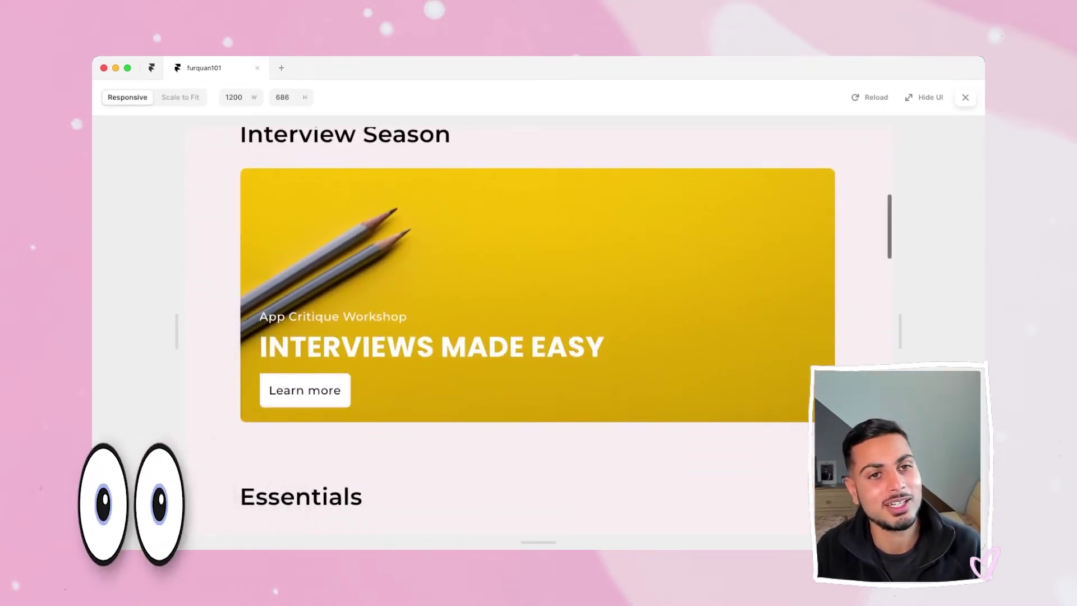
pyautogui.scroll(7, 538, 330)
# Narrow the responsive preview to a width of 1168 and check how the shop page adapts.
pyautogui.moveTo(901, 330)
pyautogui.mouseDown()
pyautogui.moveTo(696, 331)
pyautogui.moveTo(954, 331)
pyautogui.moveTo(731, 331)
pyautogui.moveTo(891, 331)
pyautogui.mouseUp()
pyautogui.scroll(-6, 539, 331)
pyautogui.scroll(6, 539, 331)
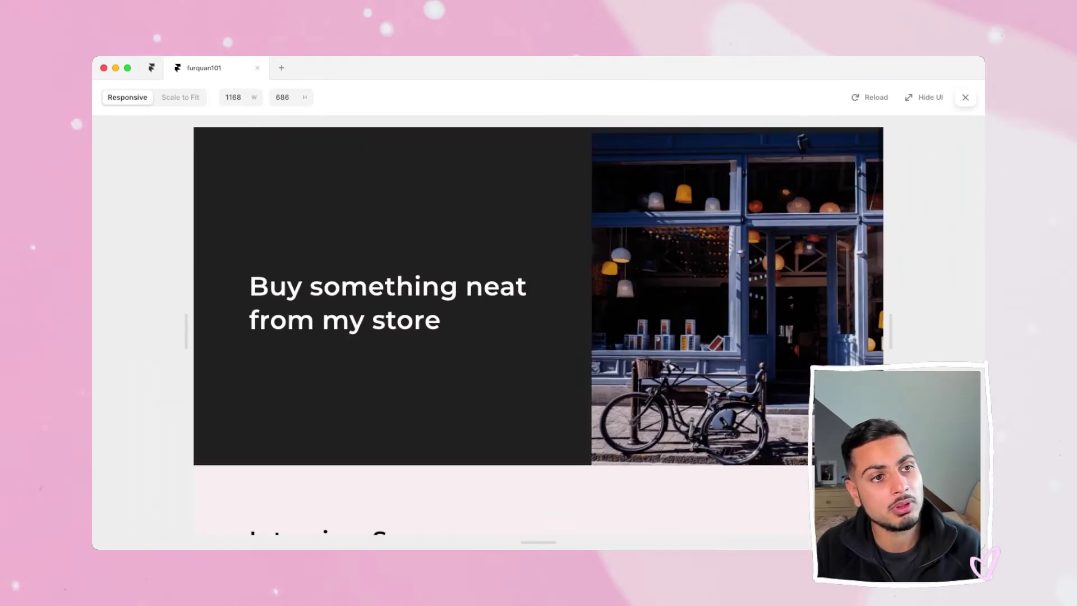
# Check the page footer, narrow the responsive preview to a width of 440, review the mobile layout and widen the preview again.
pyautogui.scroll(-20, 539, 331)
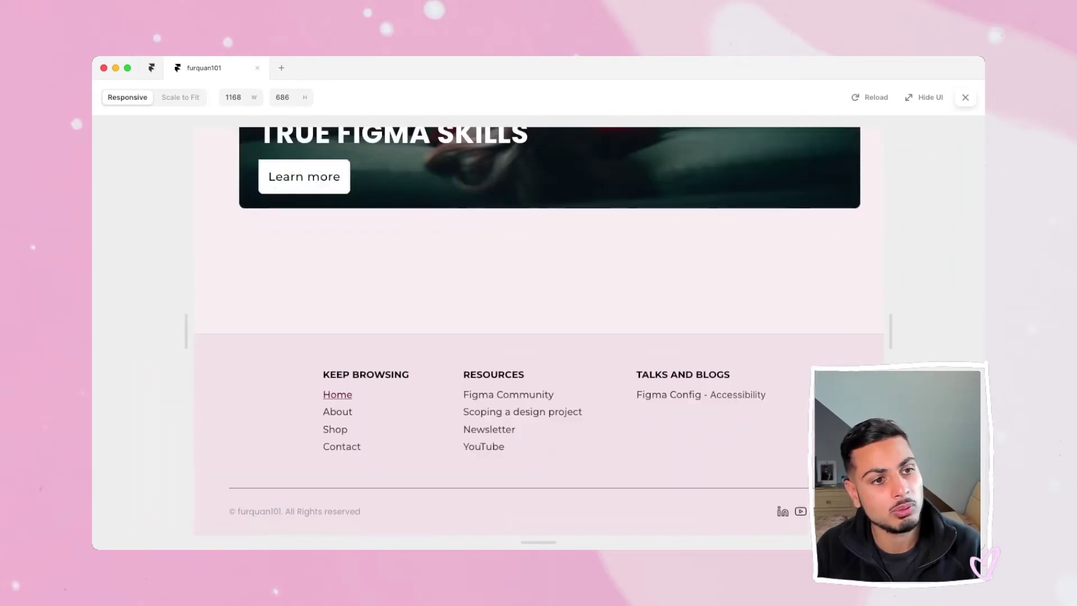
pyautogui.scroll(20, 539, 331)
pyautogui.moveTo(890, 331); pyautogui.dragTo(676, 331)
pyautogui.scroll(-6, 539, 331)
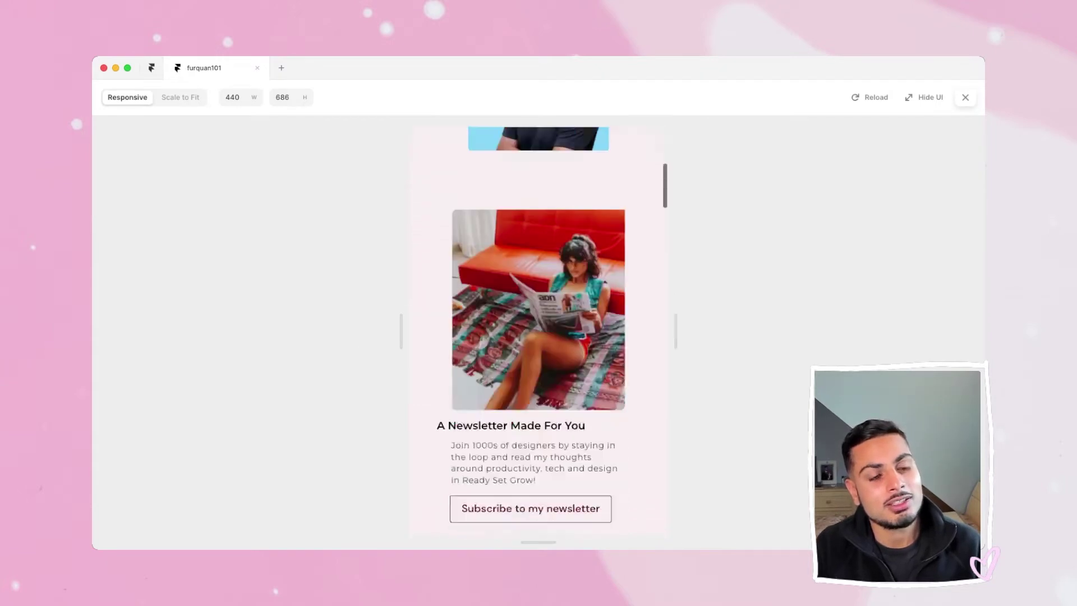
pyautogui.scroll(-10, 539, 331)
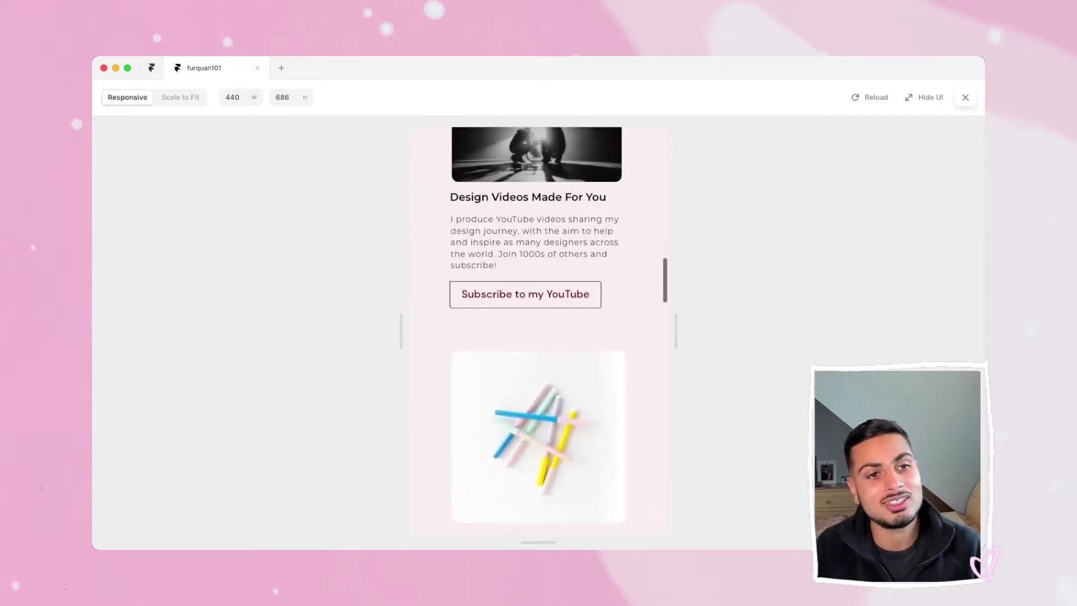
pyautogui.moveTo(676, 331); pyautogui.dragTo(894, 331)
pyautogui.scroll(10, 538, 331)
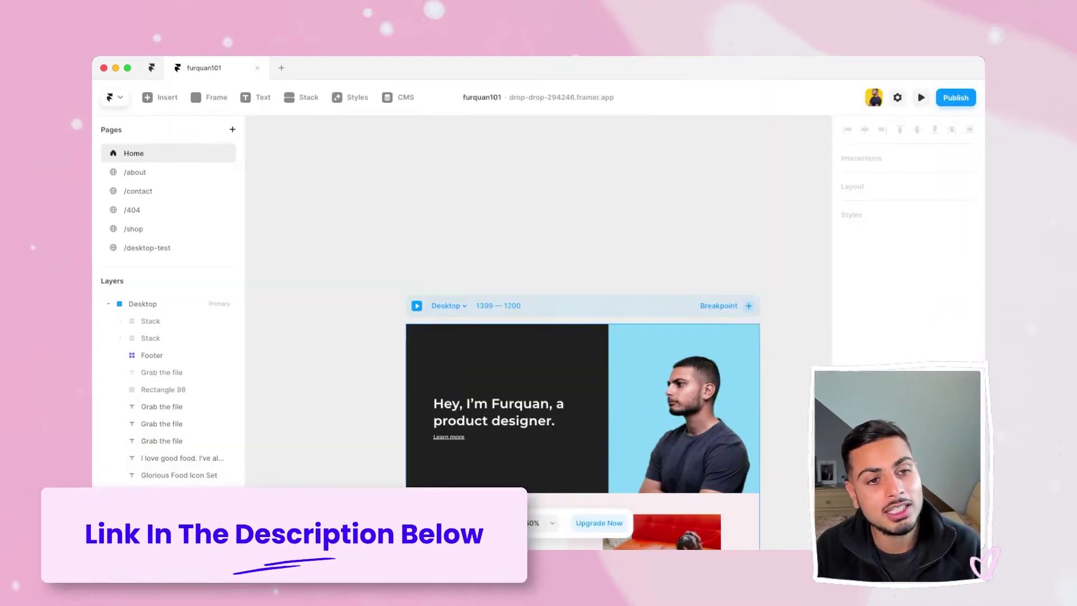
# Review the home page canvas from the hero through the content cards and design resources to the newsletter form and footer.
pyautogui.scroll(-5, 588, 336)
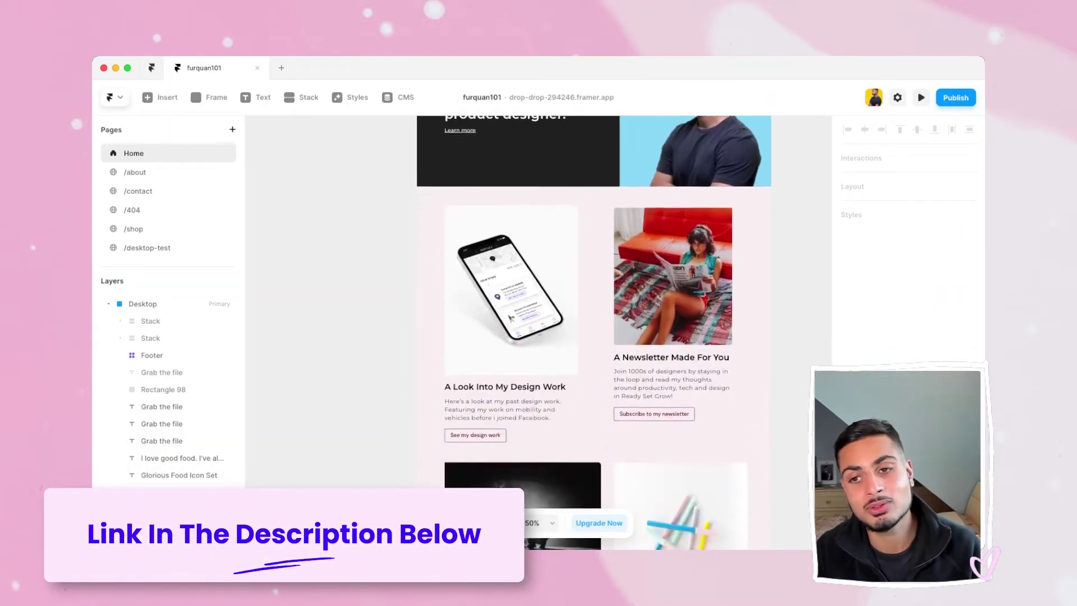
pyautogui.scroll(-2, 594, 331)
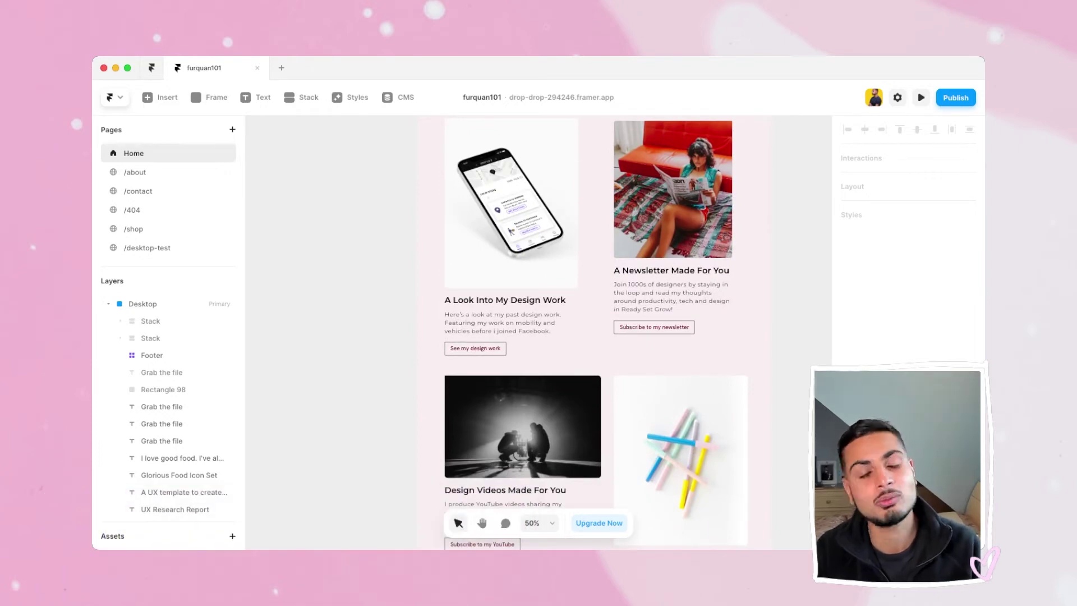
pyautogui.scroll(-6, 594, 331)
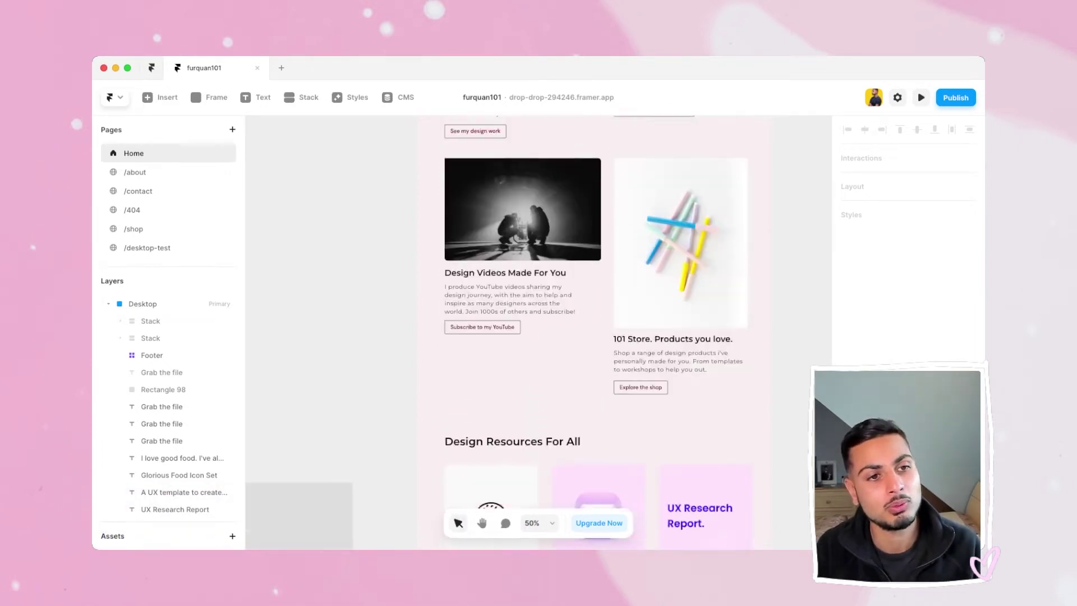
pyautogui.scroll(-4, 594, 331)
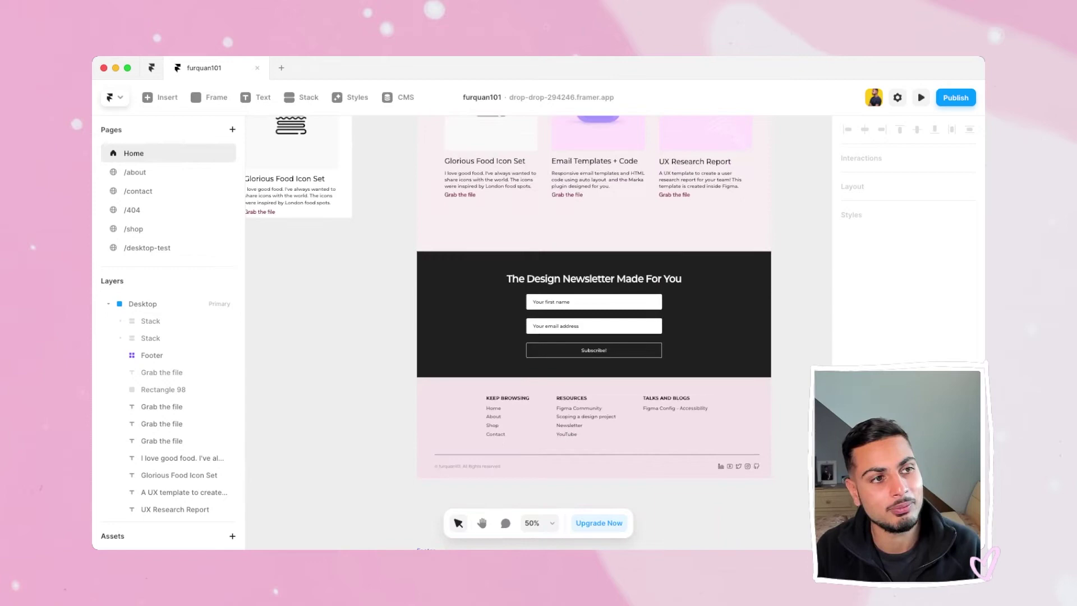
# Open the shop page and the about page on the canvas, examining the about page's hero, introduction, TL;DR and travel photo sections.
pyautogui.click(135, 229)
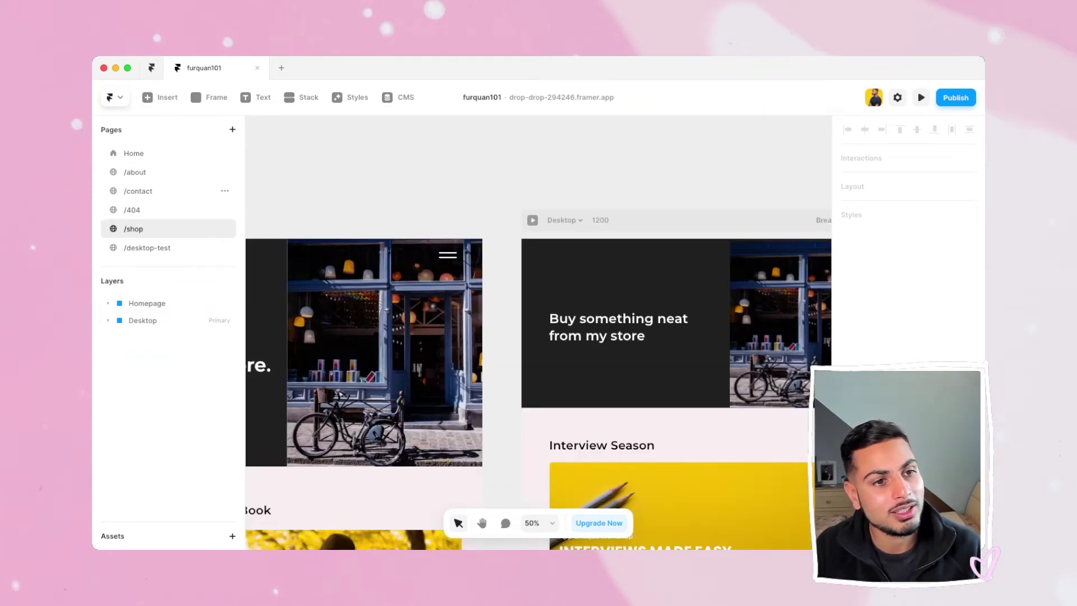
pyautogui.click(135, 171)
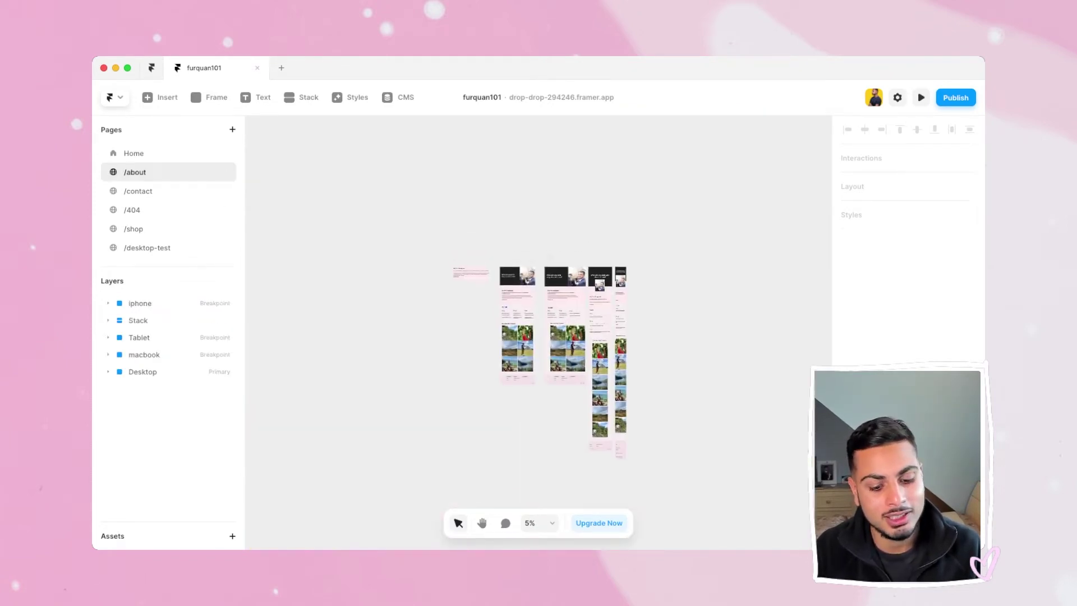
pyautogui.scroll(10, 541, 331)
pyautogui.hscroll(-3, 541, 331)
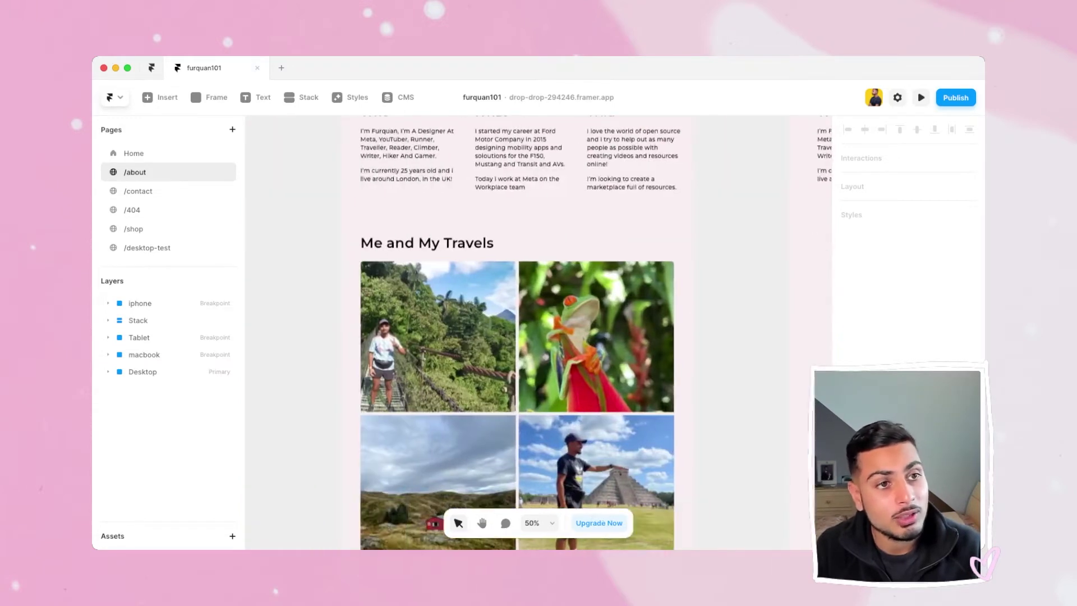
pyautogui.scroll(2, 540, 331)
pyautogui.scroll(3, 538, 331)
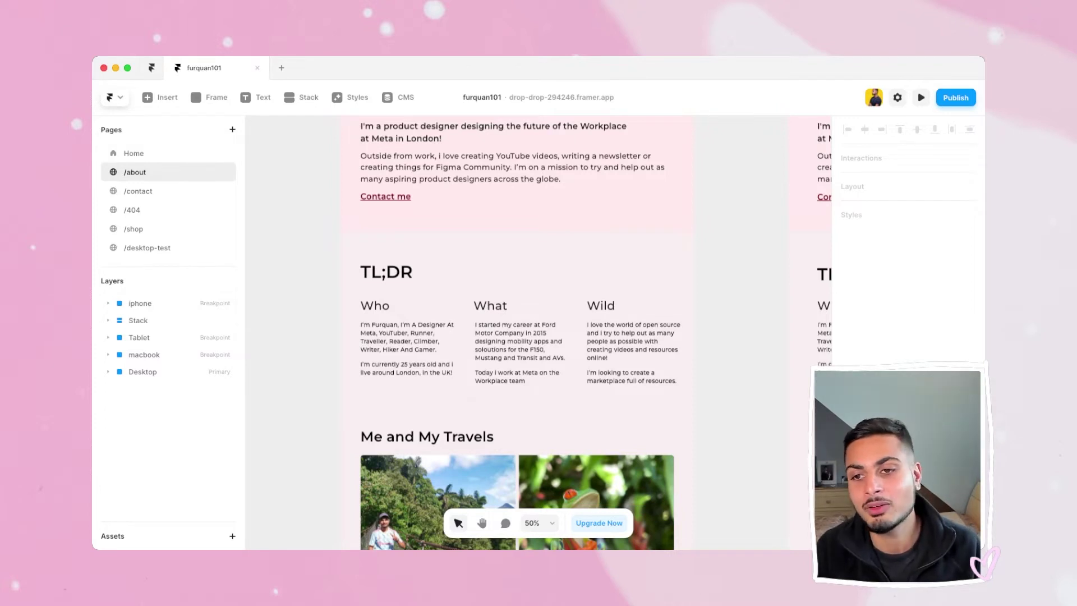
pyautogui.scroll(15, 538, 330)
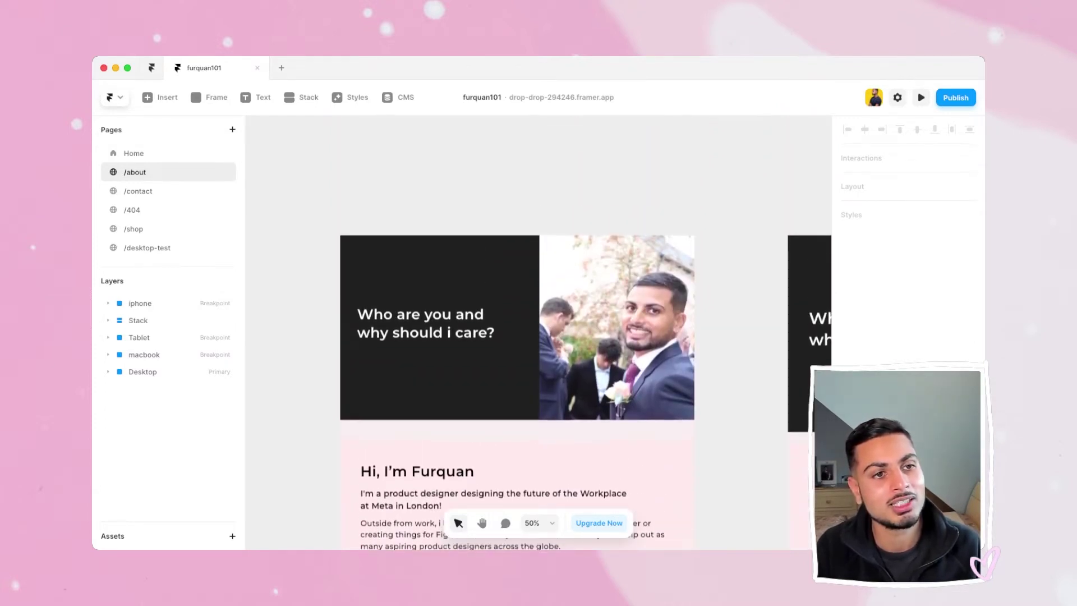
pyautogui.scroll(-2, 517, 331)
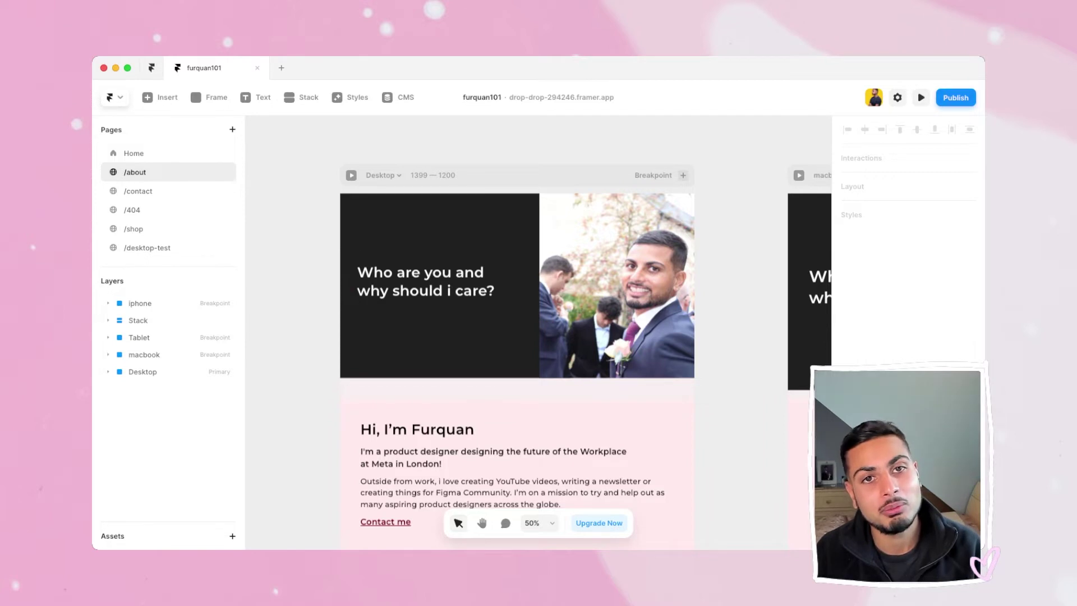
# Open the site's publishing options and choose to set up a custom domain.
pyautogui.click(955, 98)
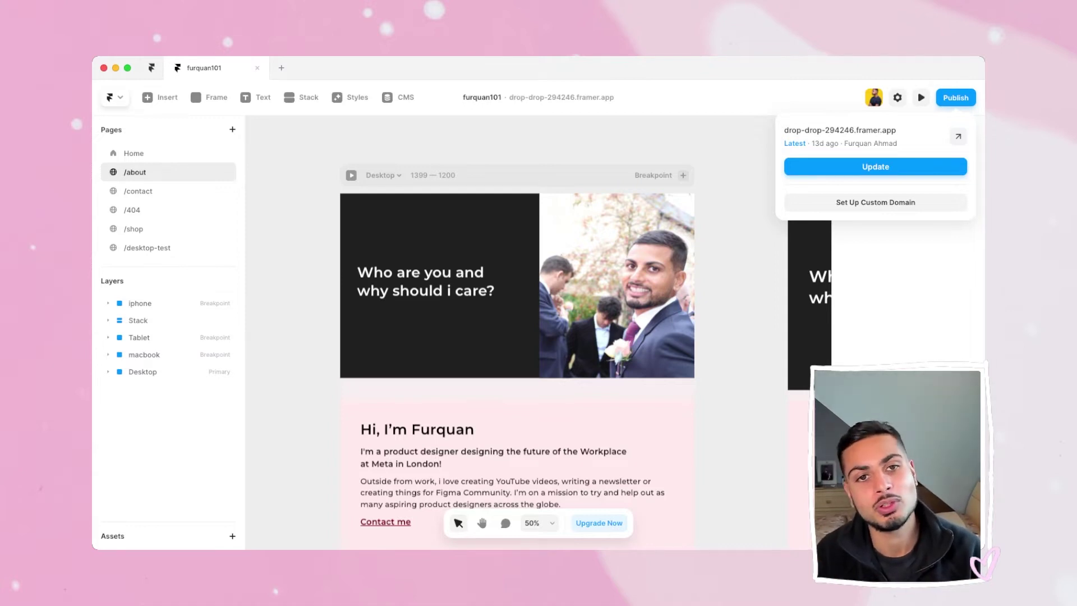
pyautogui.click(876, 203)
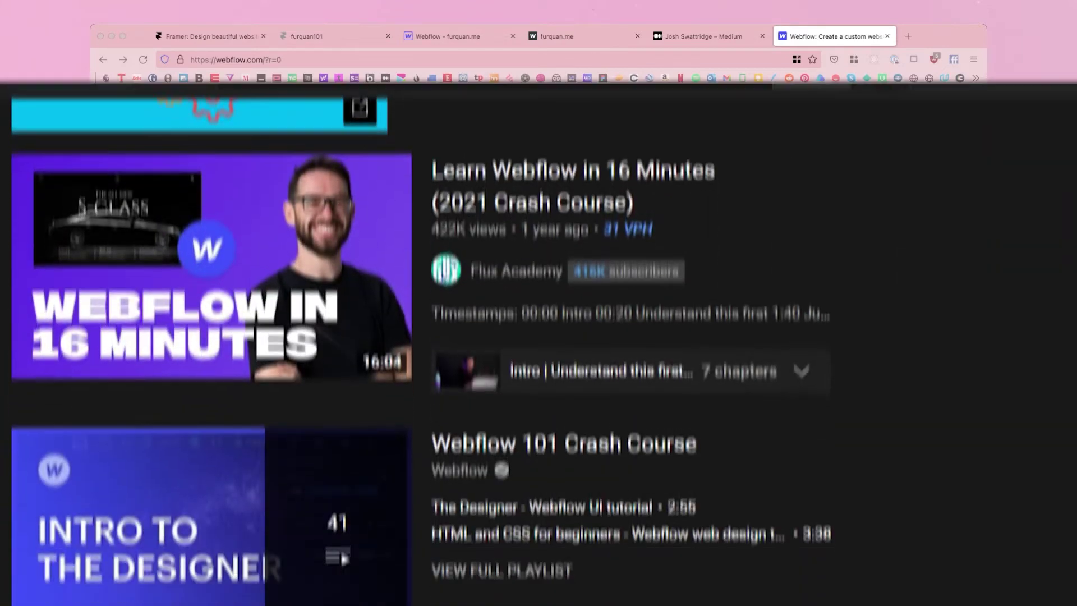
# Browse the YouTube results for Webflow crash courses, playlists and beginner tutorials.
pyautogui.scroll(-5, 539, 303)
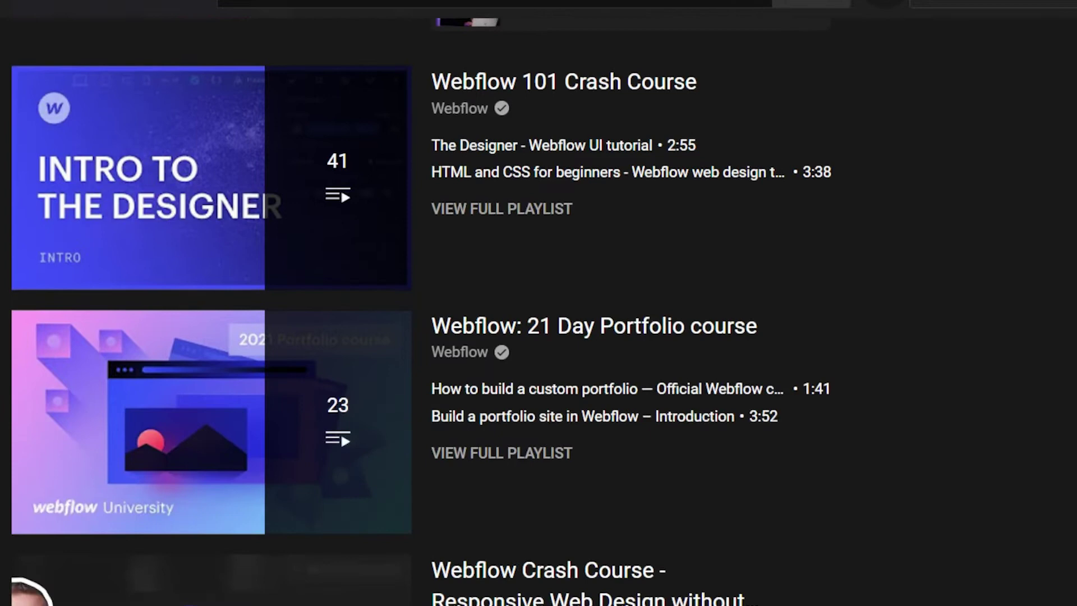
pyautogui.scroll(-10, 539, 303)
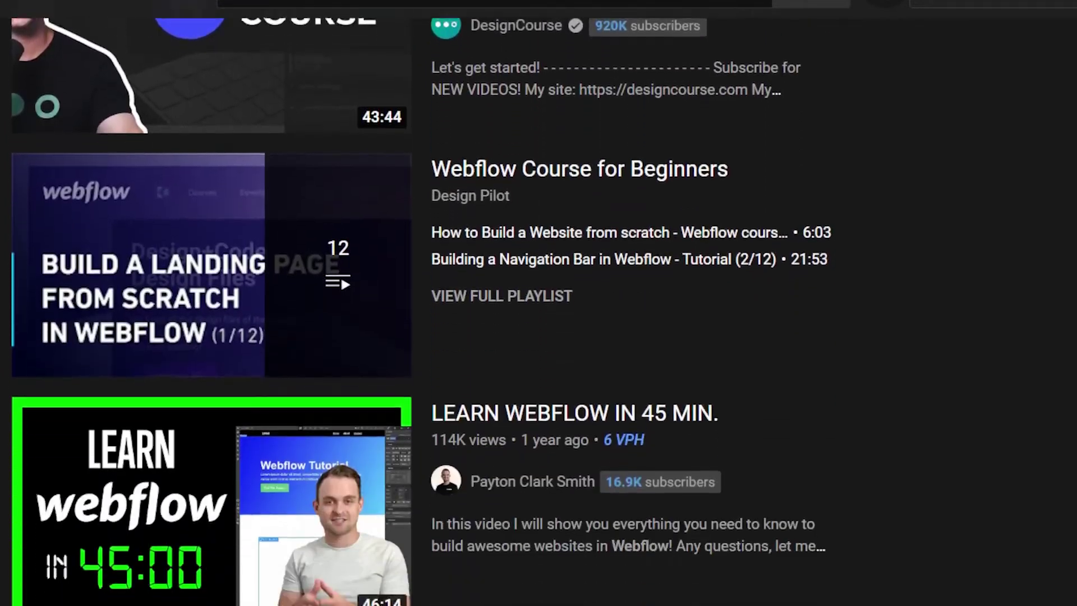
pyautogui.scroll(-9, 538, 303)
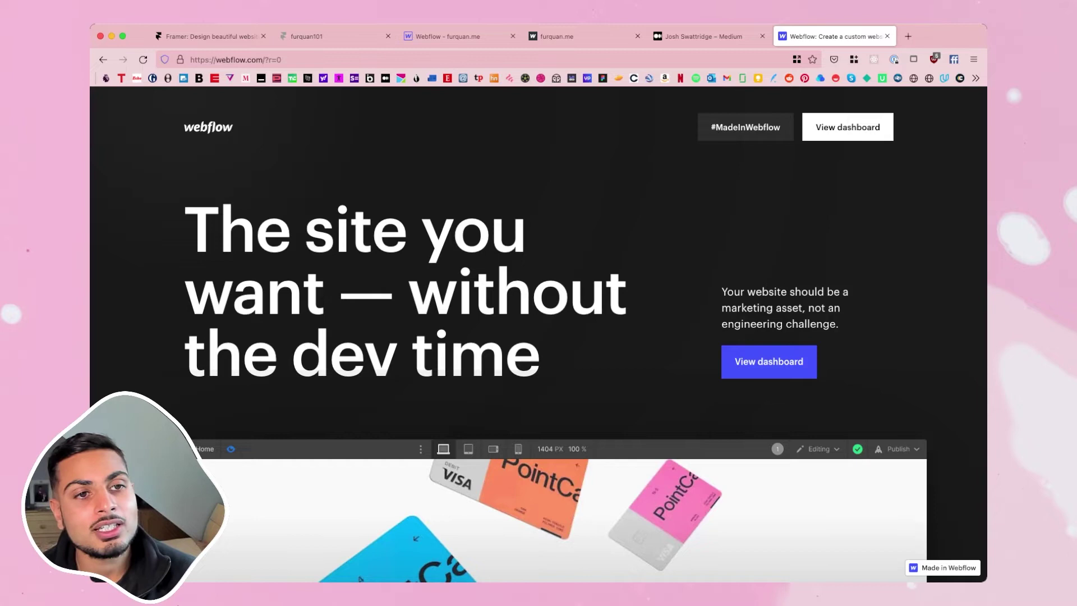
# Switch to the Webflow Designer, dismiss the publish options and review the home page down to the Educational Design Videos section.
pyautogui.click(460, 36)
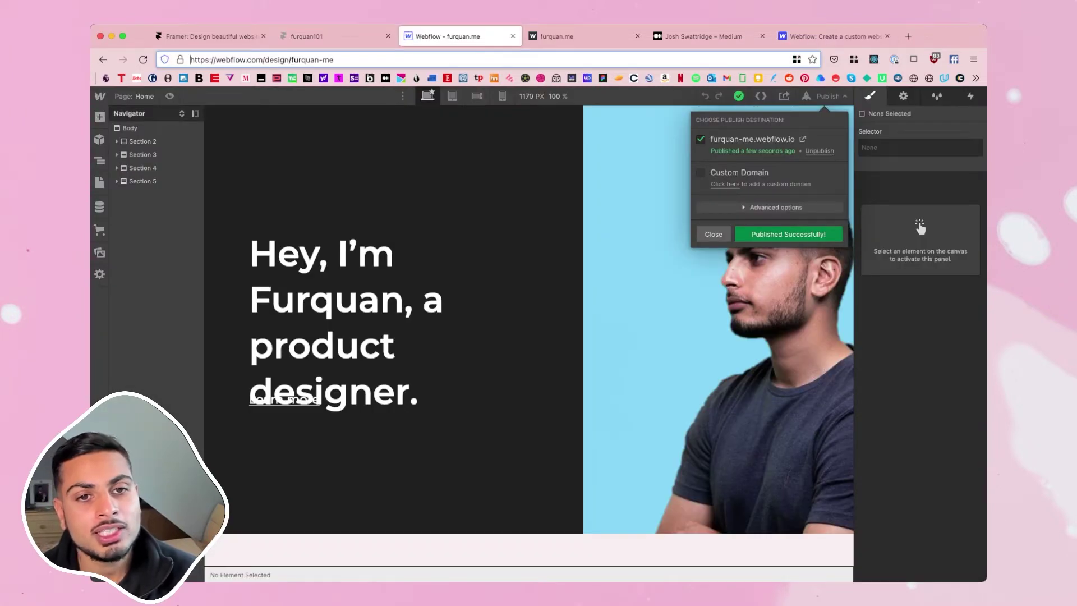
pyautogui.click(483, 179)
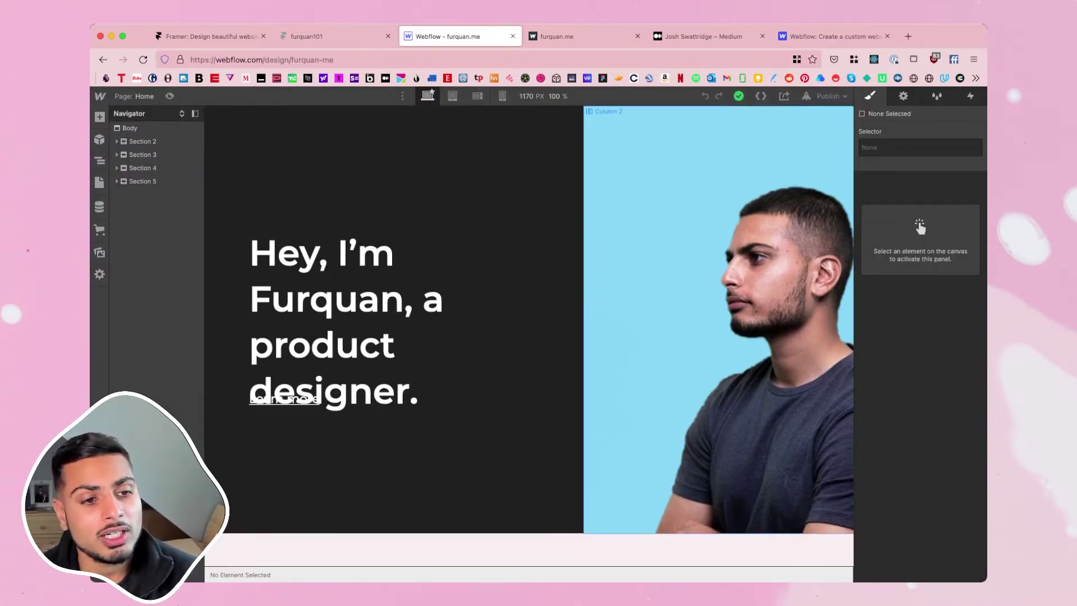
pyautogui.scroll(-8, 752, 280)
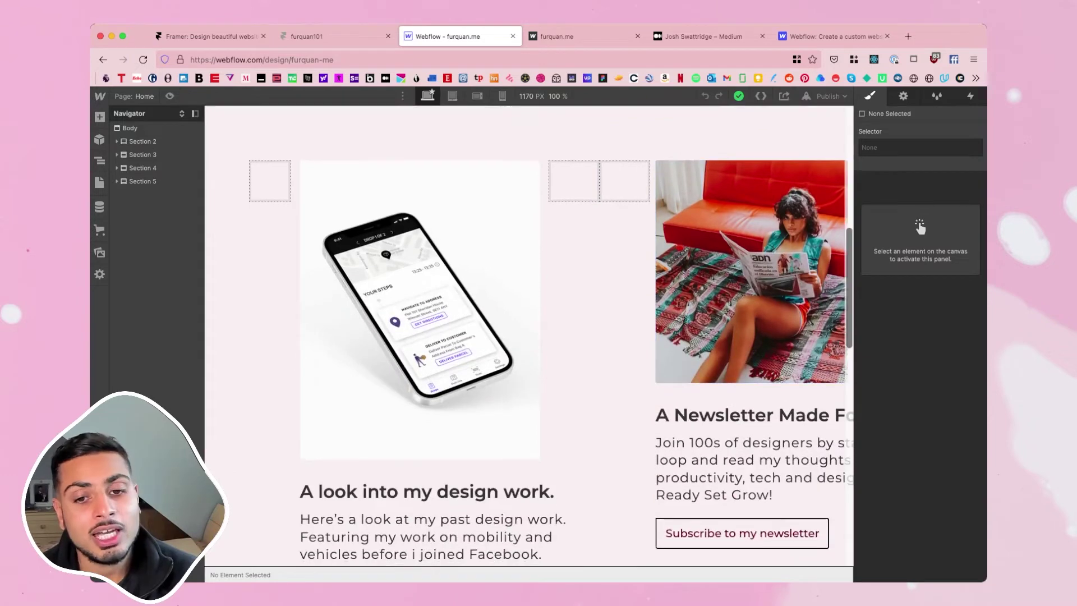
pyautogui.scroll(-10, 701, 281)
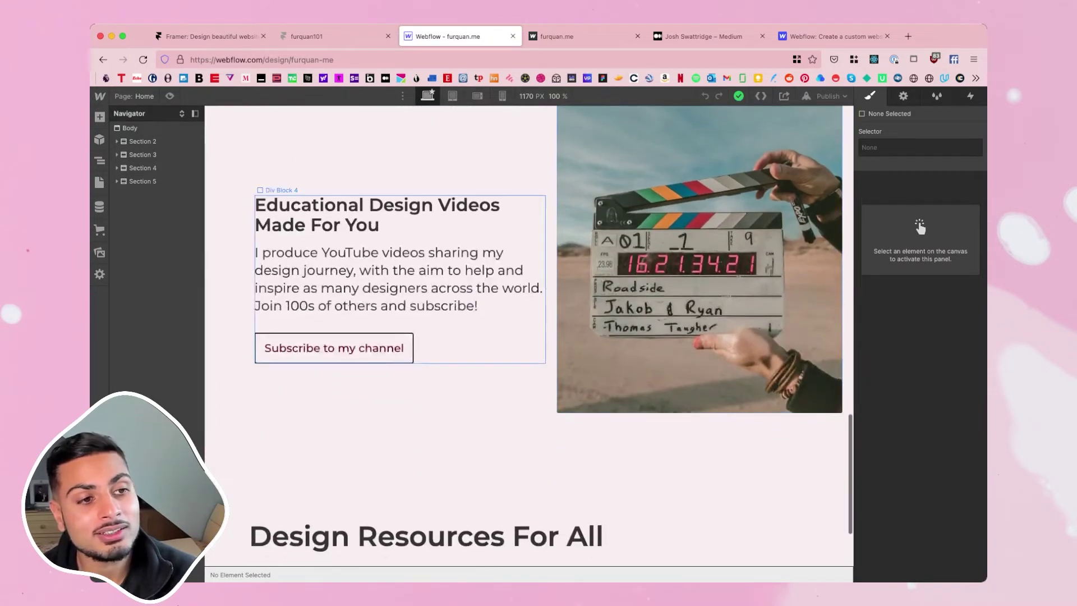
# Select the paragraph under Educational Design Videos Made For You to inspect its structure and styles, and review the page back to the hero.
pyautogui.click(392, 281)
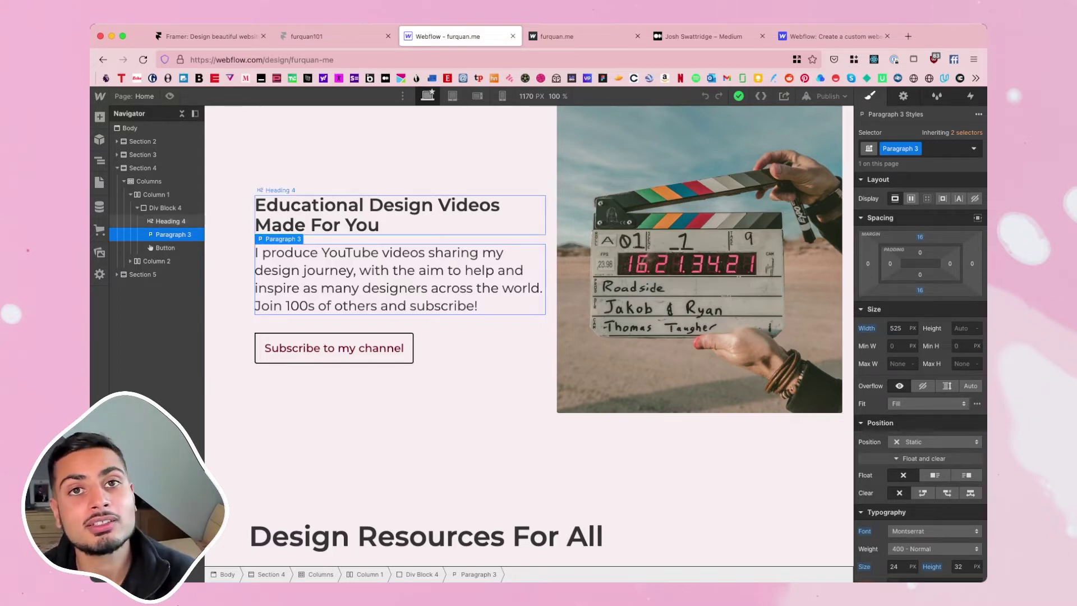
pyautogui.scroll(-4, 529, 330)
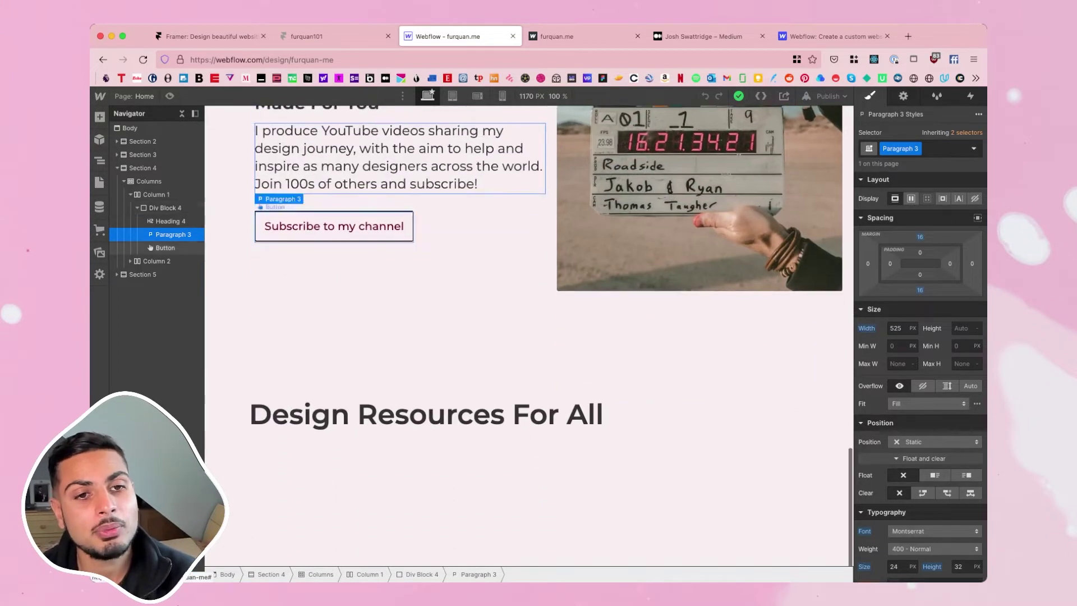
pyautogui.scroll(6, 529, 329)
pyautogui.scroll(5, 529, 335)
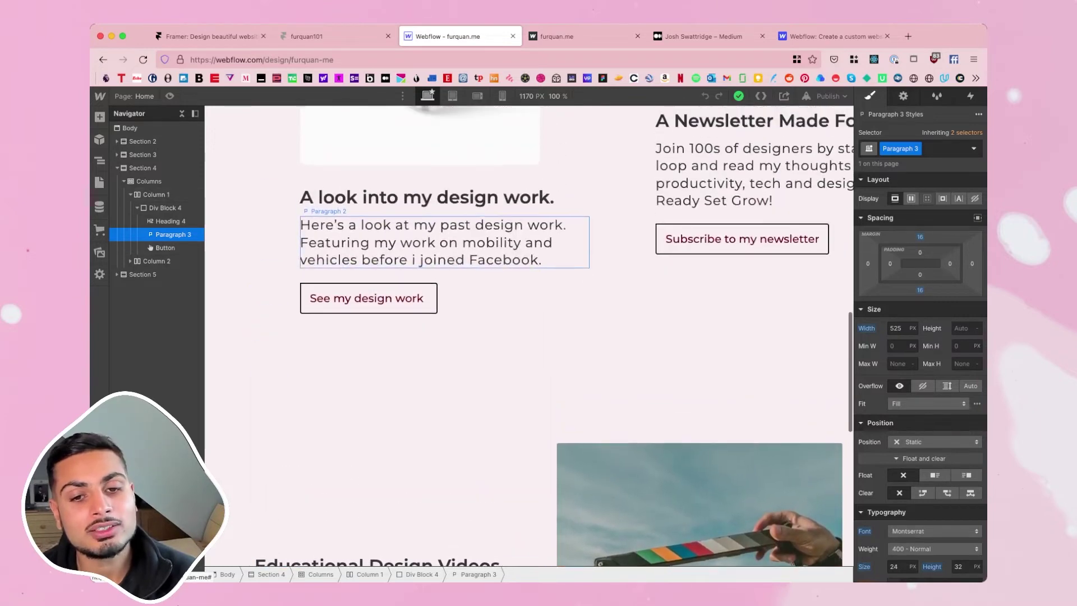
pyautogui.scroll(7, 529, 331)
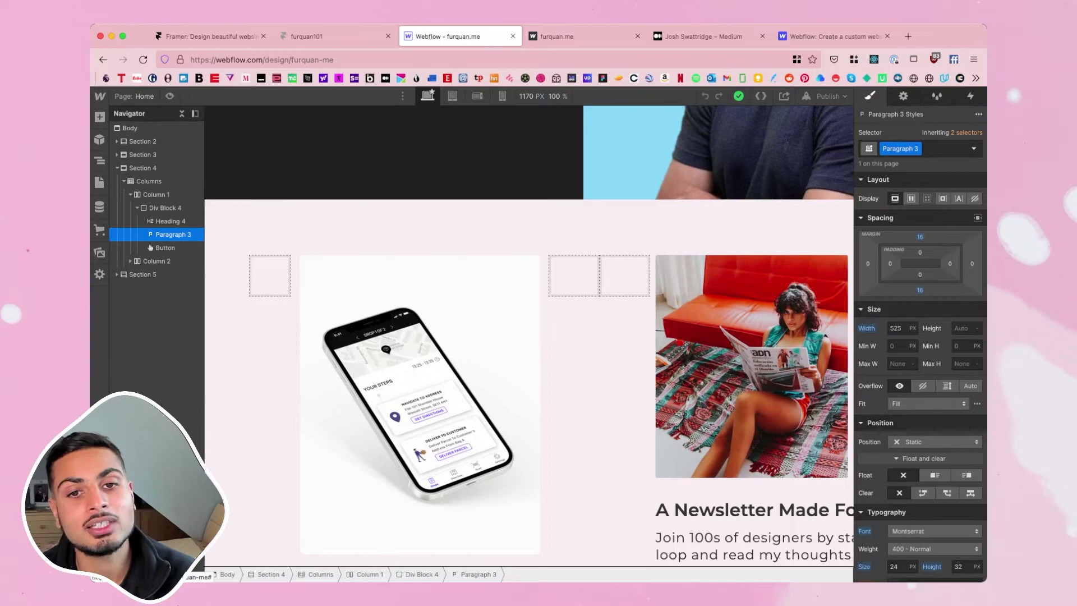
pyautogui.scroll(6, 529, 335)
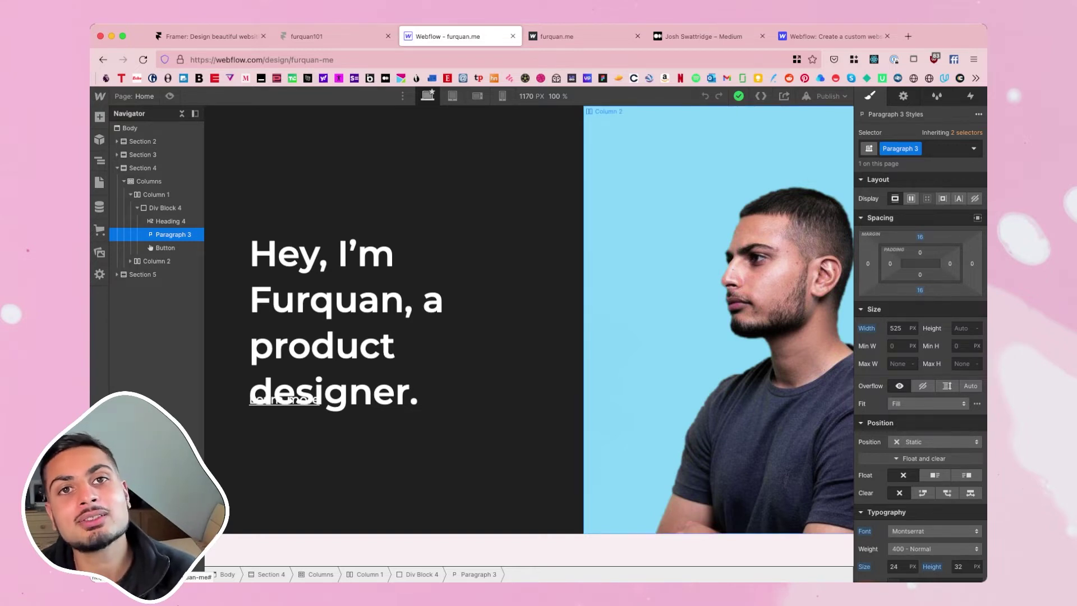
pyautogui.scroll(-1, 701, 336)
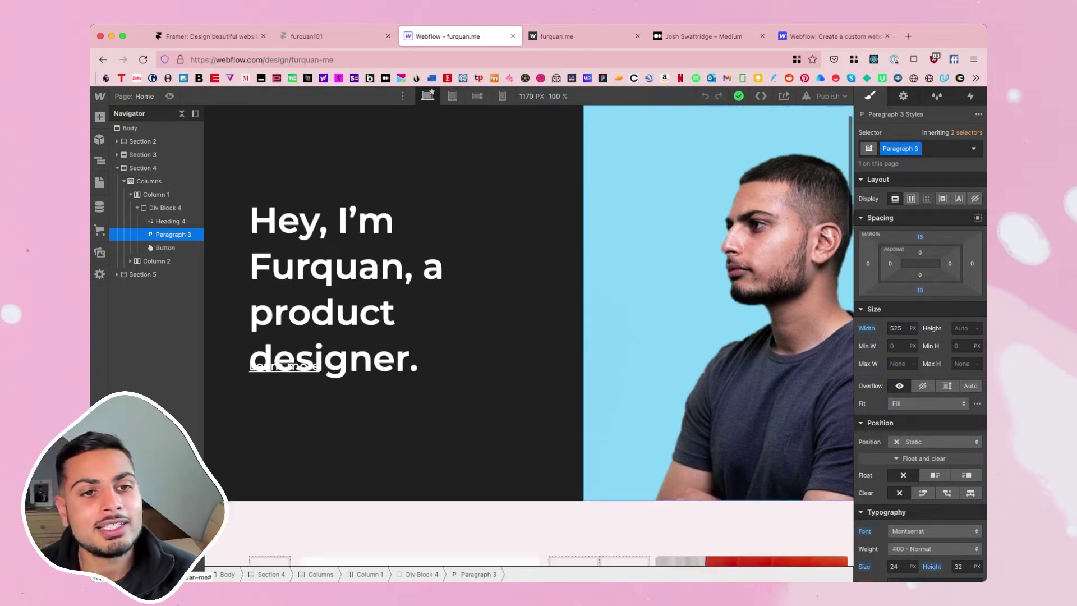
pyautogui.scroll(1, 701, 336)
pyautogui.hscroll(1, 701, 337)
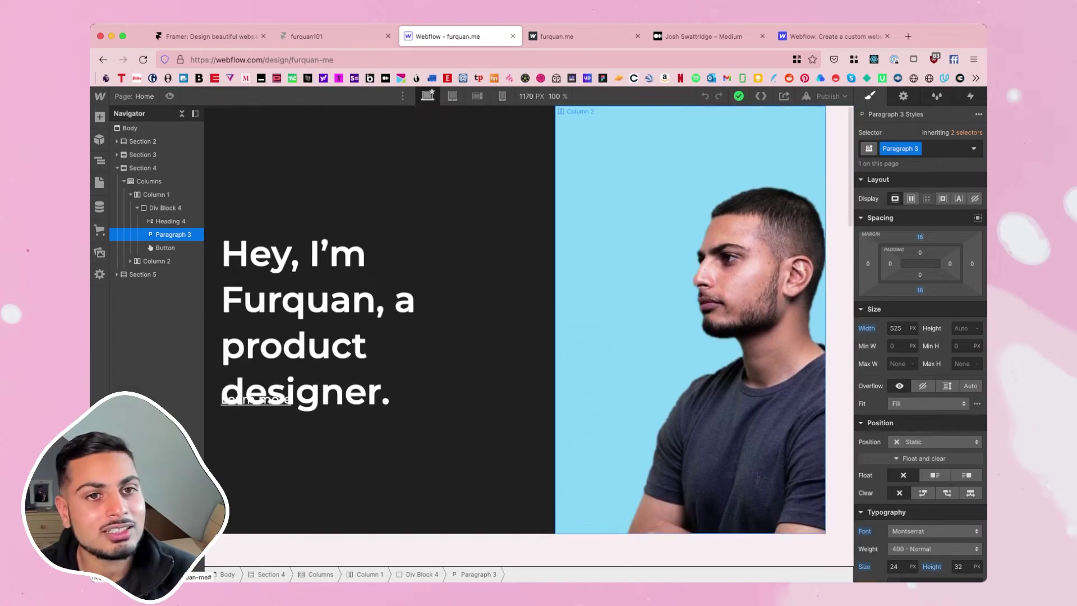
# Switch to the published furquan.me Webflow site and review its hero, design work, newsletter and video sections.
pyautogui.hotkey('ctrl', 'Tab')
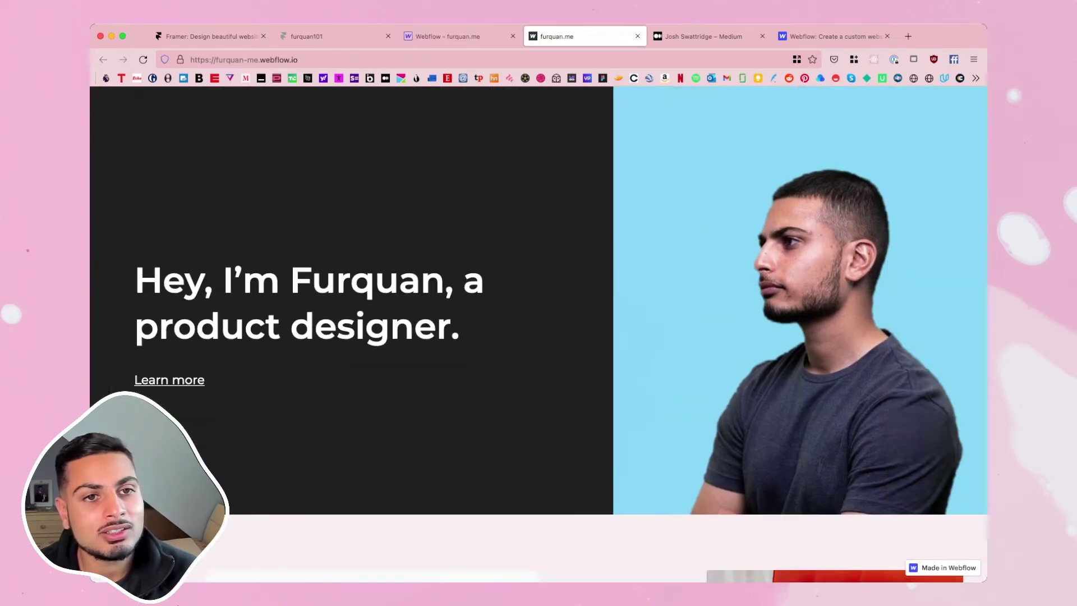
pyautogui.scroll(-15, 539, 334)
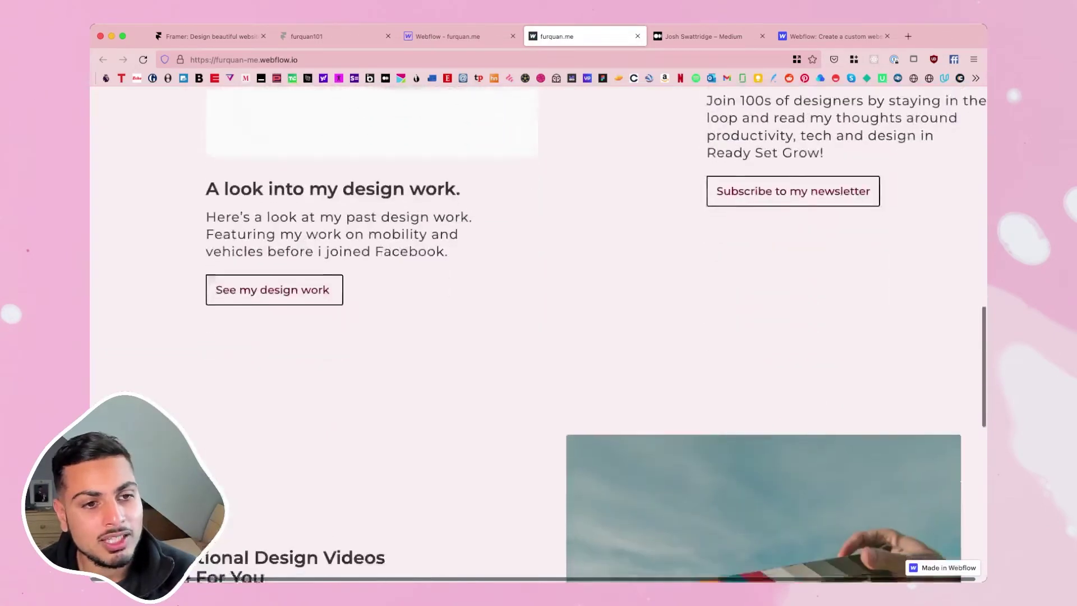
pyautogui.scroll(8, 538, 334)
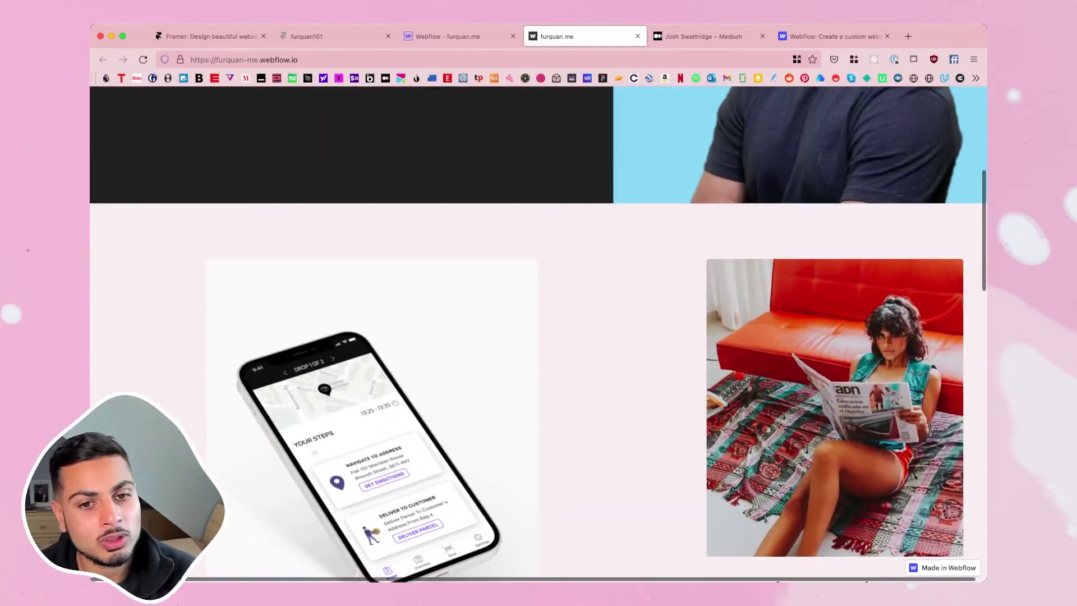
pyautogui.scroll(-6, 538, 334)
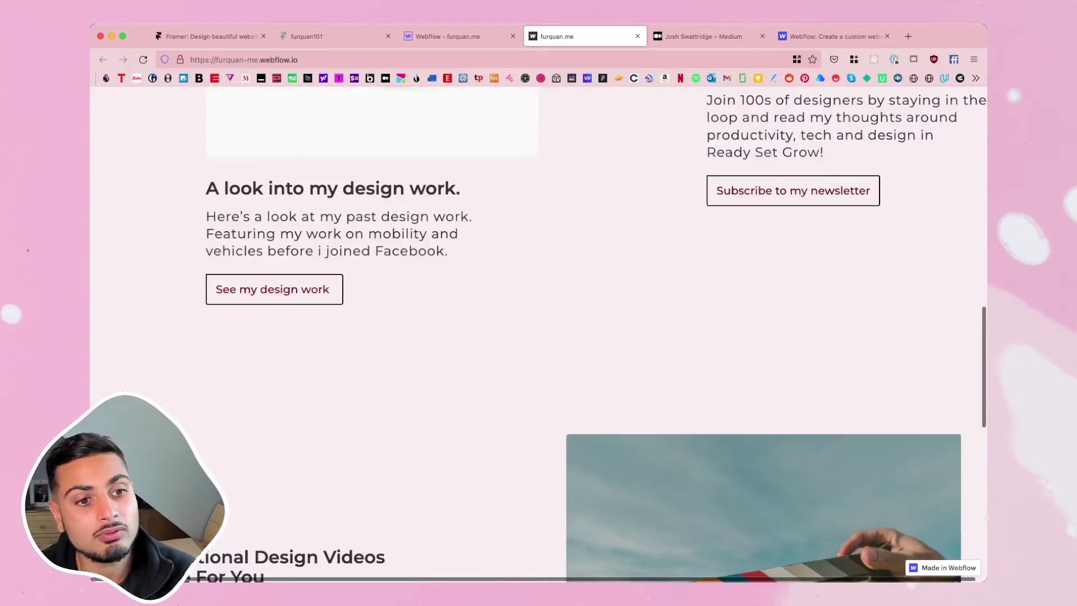
pyautogui.scroll(-4, 538, 333)
pyautogui.scroll(12, 538, 334)
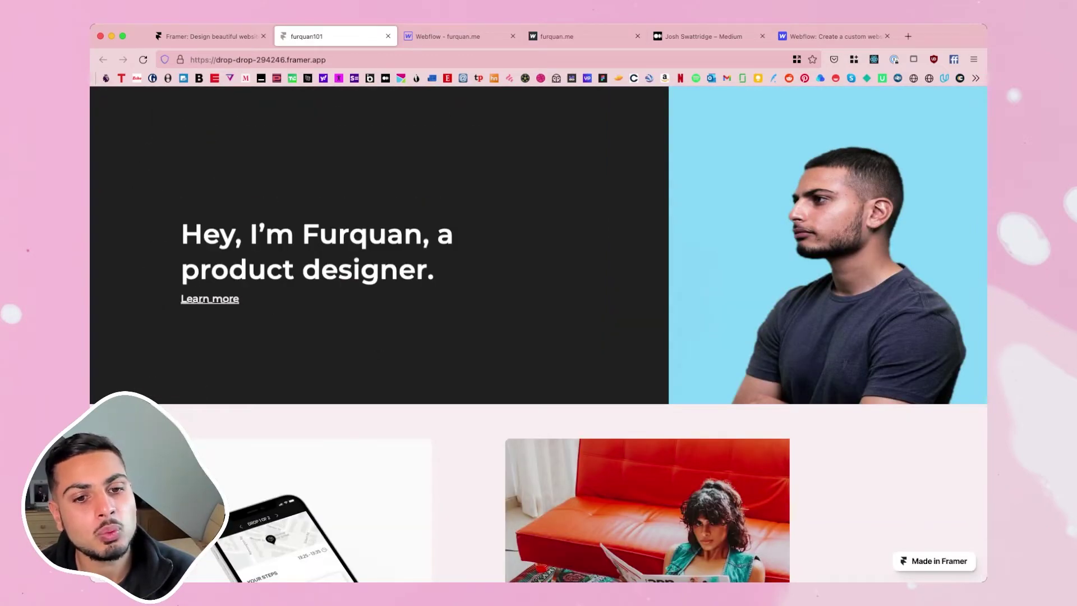
# Review the published Framer site from the hero down to the newsletter form, and re-examine the Design Resources For All section.
pyautogui.scroll(-10, 539, 334)
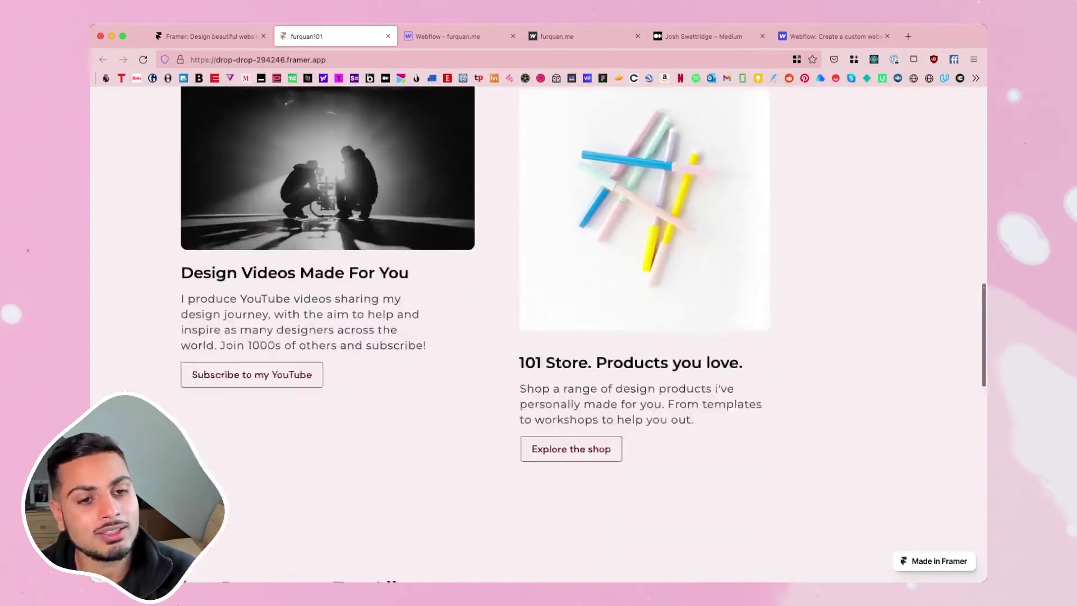
pyautogui.scroll(-8, 539, 333)
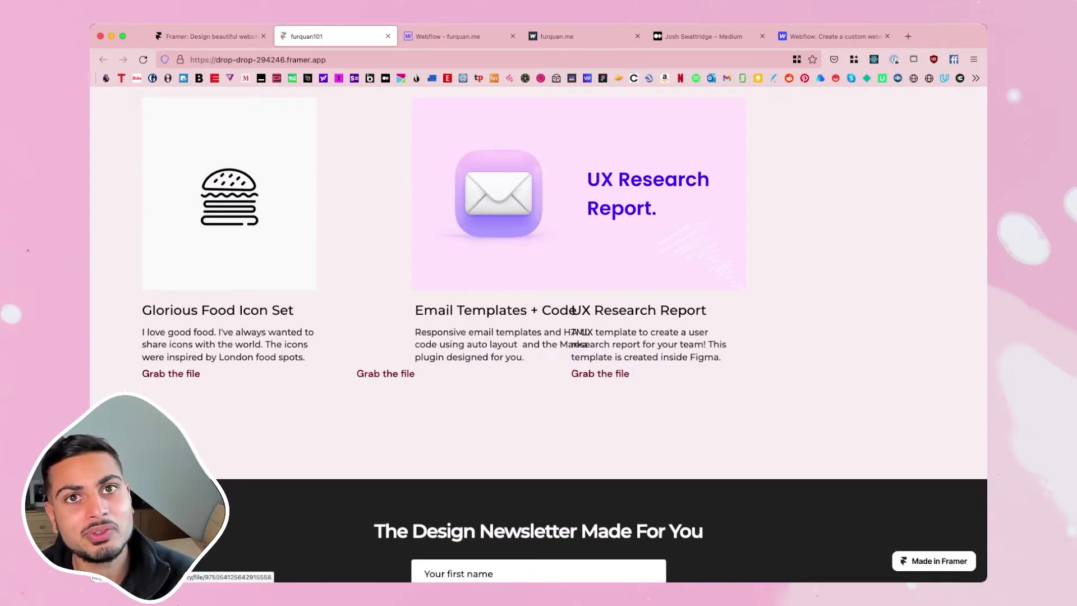
pyautogui.scroll(2, 538, 334)
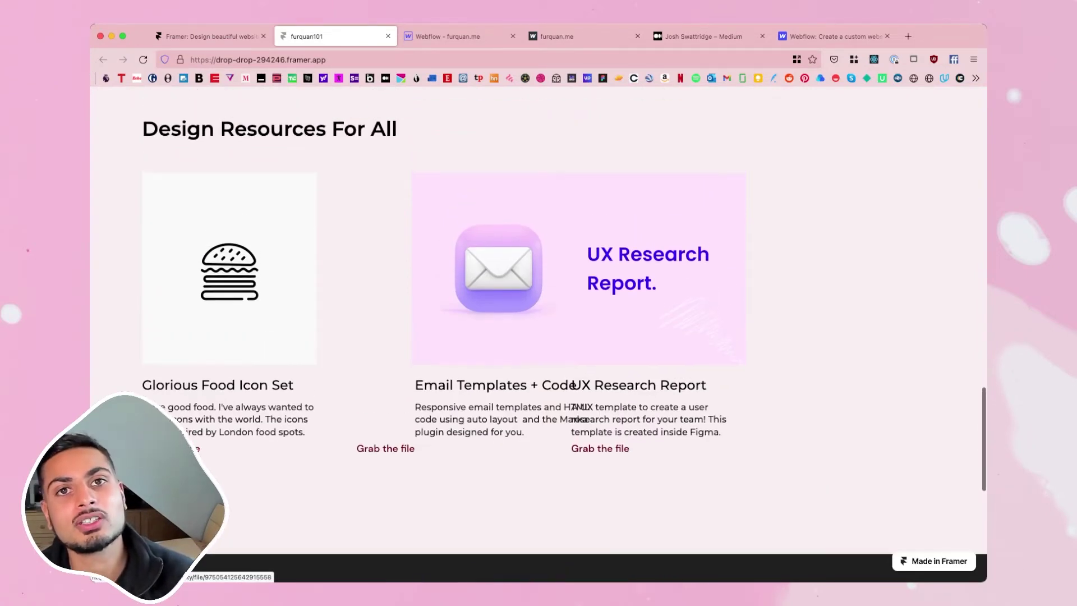
pyautogui.scroll(1, 538, 334)
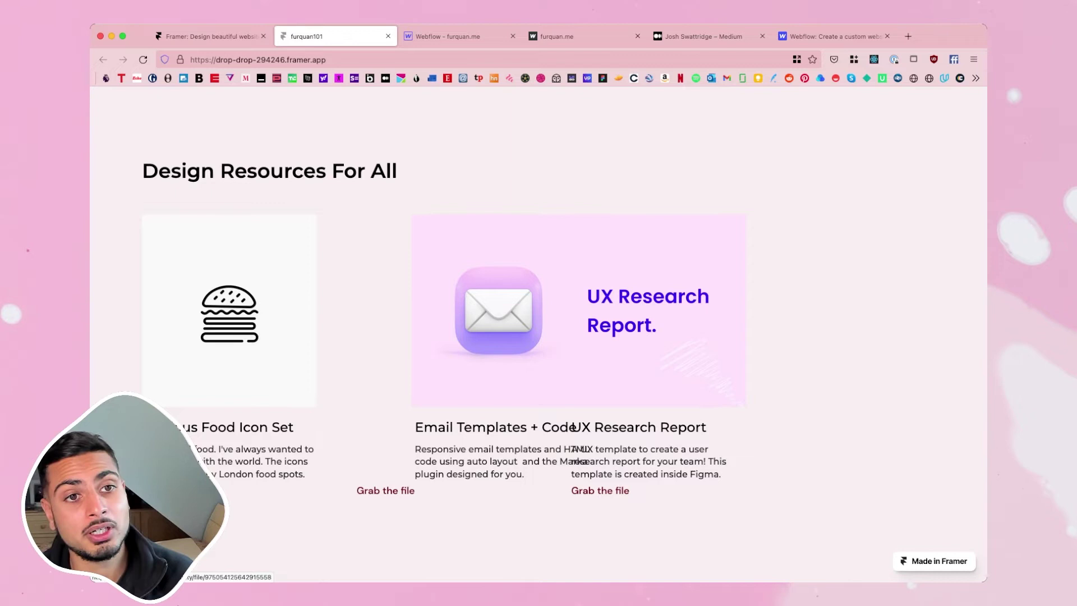
pyautogui.scroll(2, 539, 334)
# Switch to the Webflow Designer and review the home page from the hero through the design work and newsletter sections.
pyautogui.click(460, 36)
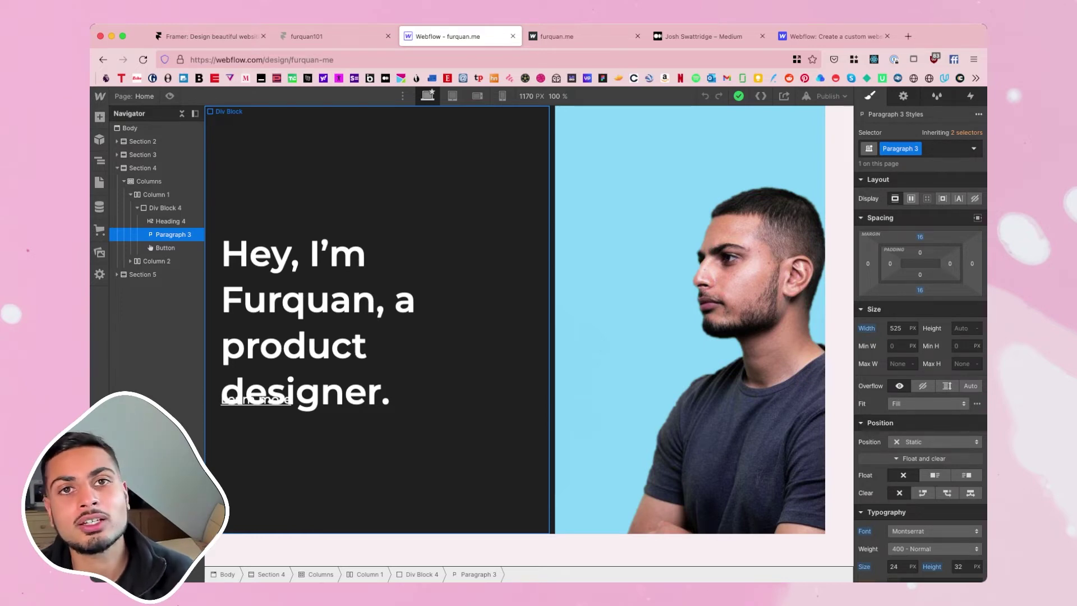
pyautogui.scroll(-5, 515, 337)
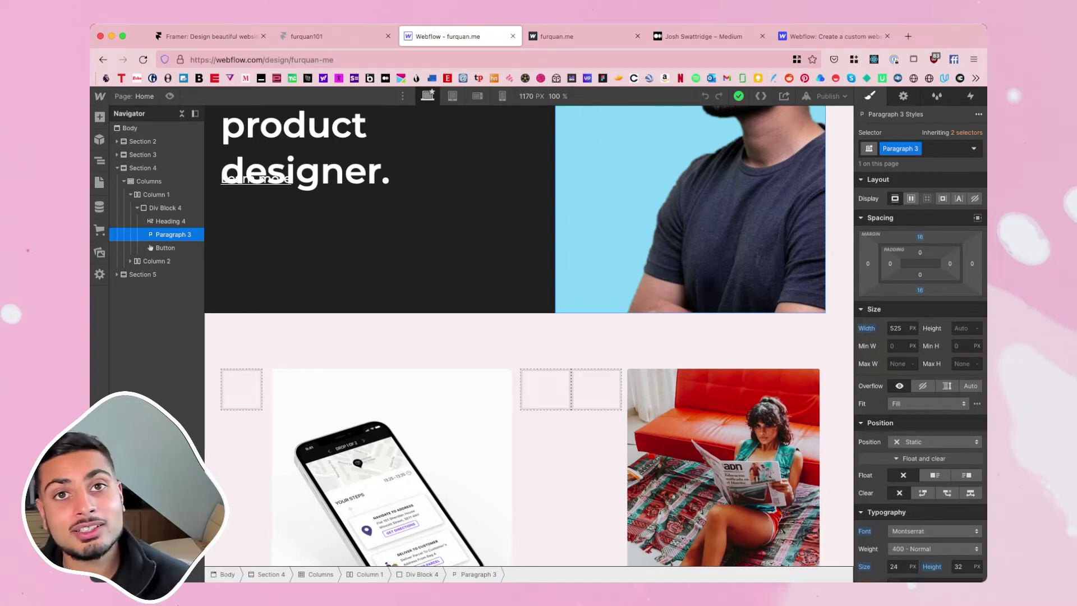
pyautogui.scroll(-5, 597, 135)
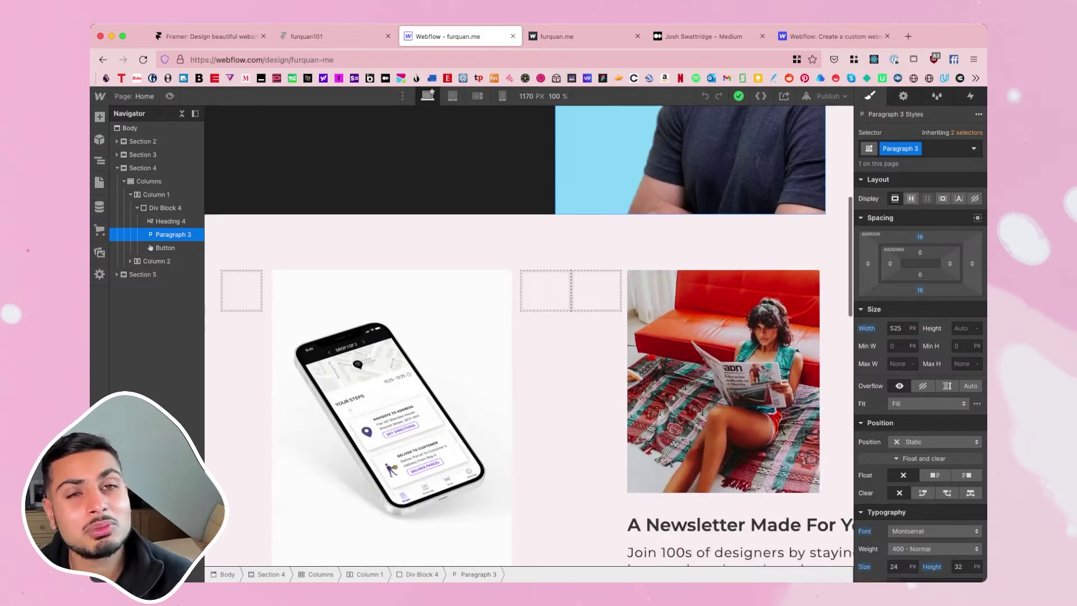
pyautogui.scroll(-4, 532, 253)
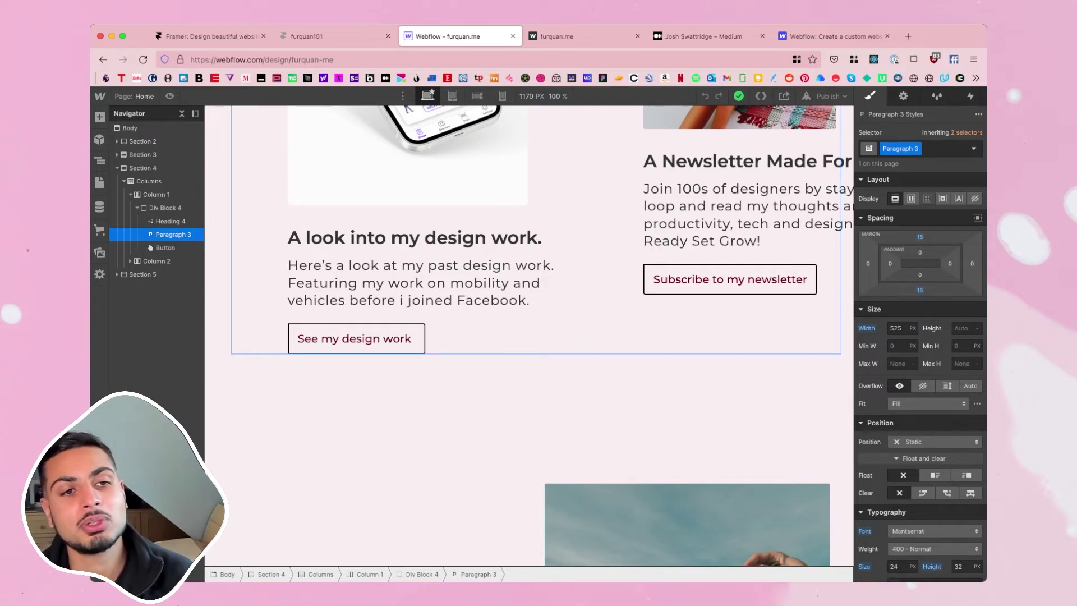
pyautogui.scroll(10, 527, 337)
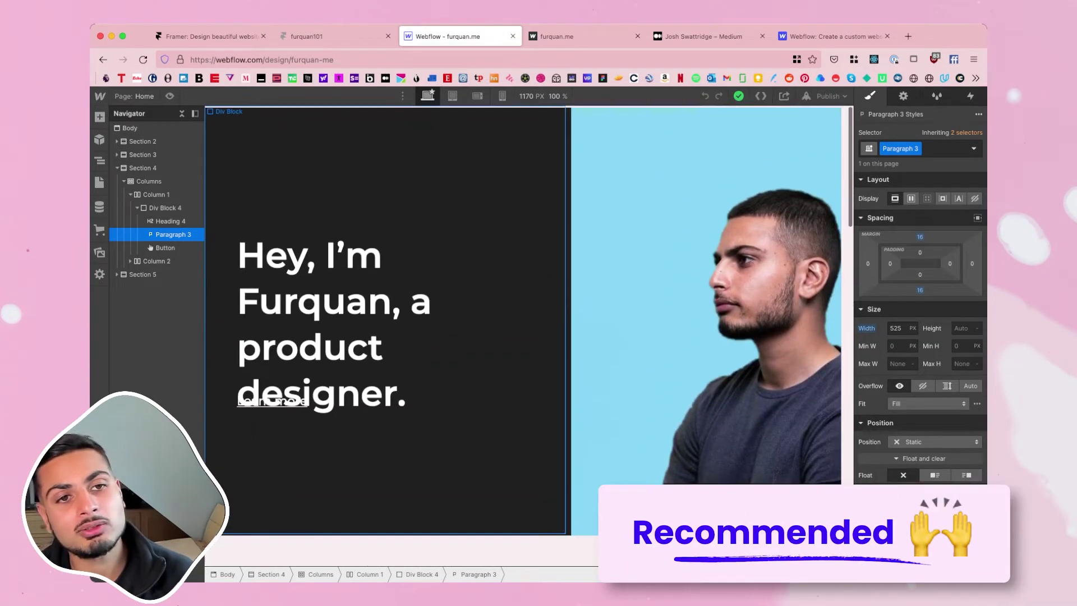
# Switch to the published Webflow site and review the hero and the image cards below it.
pyautogui.click(583, 36)
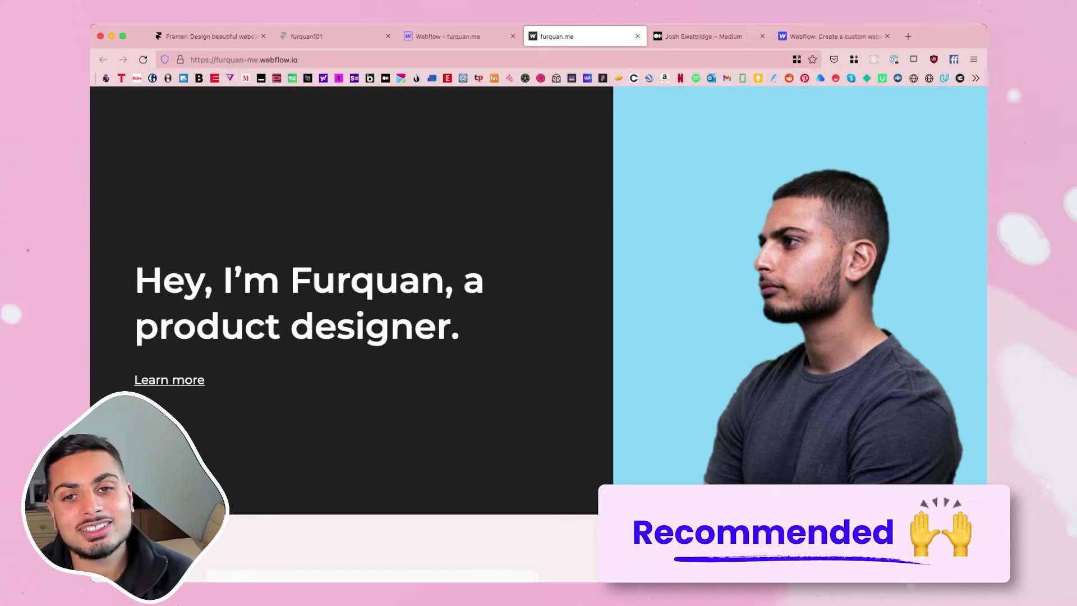
pyautogui.scroll(-3, 538, 280)
pyautogui.scroll(-5, 538, 335)
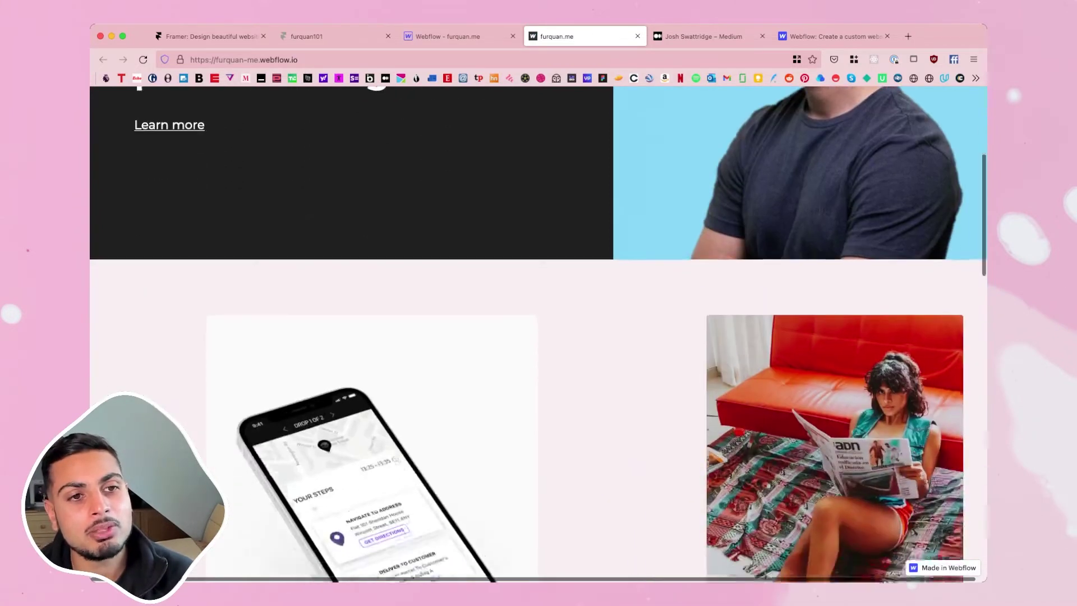
pyautogui.scroll(-3, 538, 335)
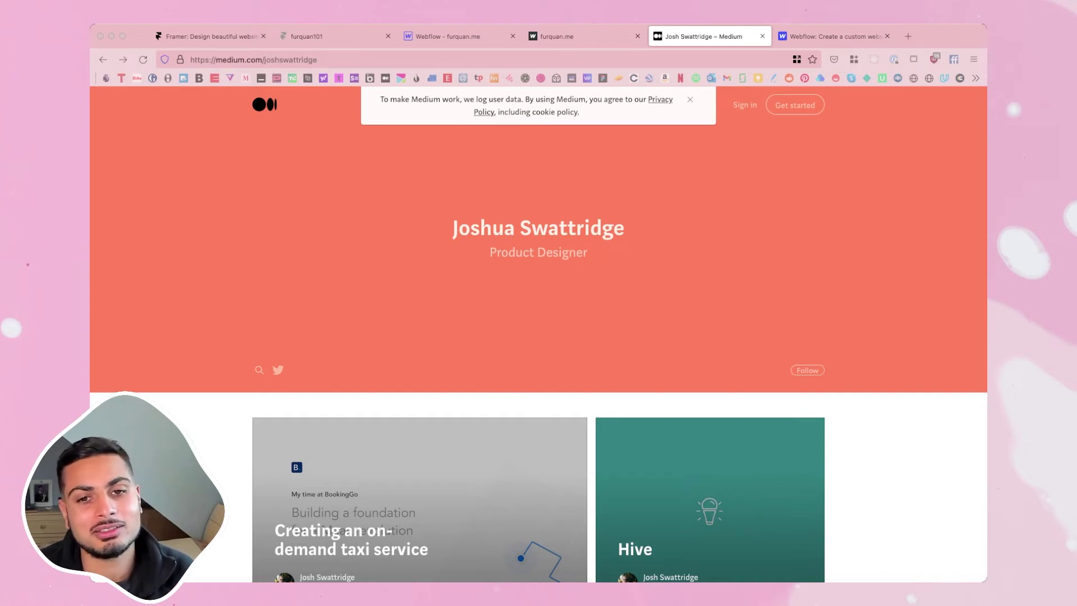
# Open the "Creating an on-demand taxi service" case study from the Medium portfolio and review it through its Designs section and back to the start.
pyautogui.scroll(-4, 539, 359)
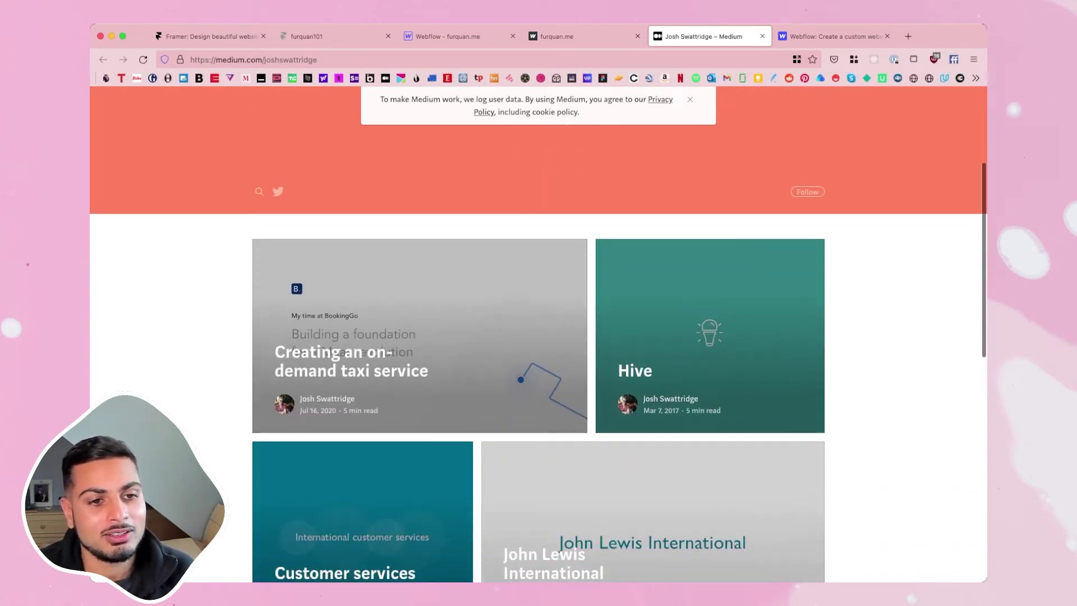
pyautogui.click(351, 362)
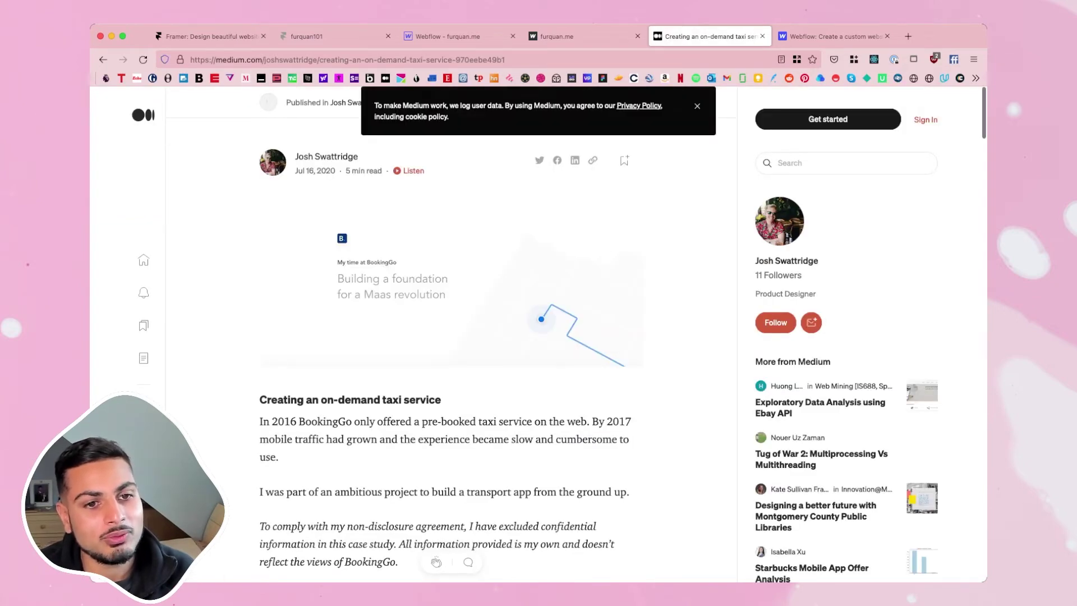
pyautogui.scroll(-10, 448, 337)
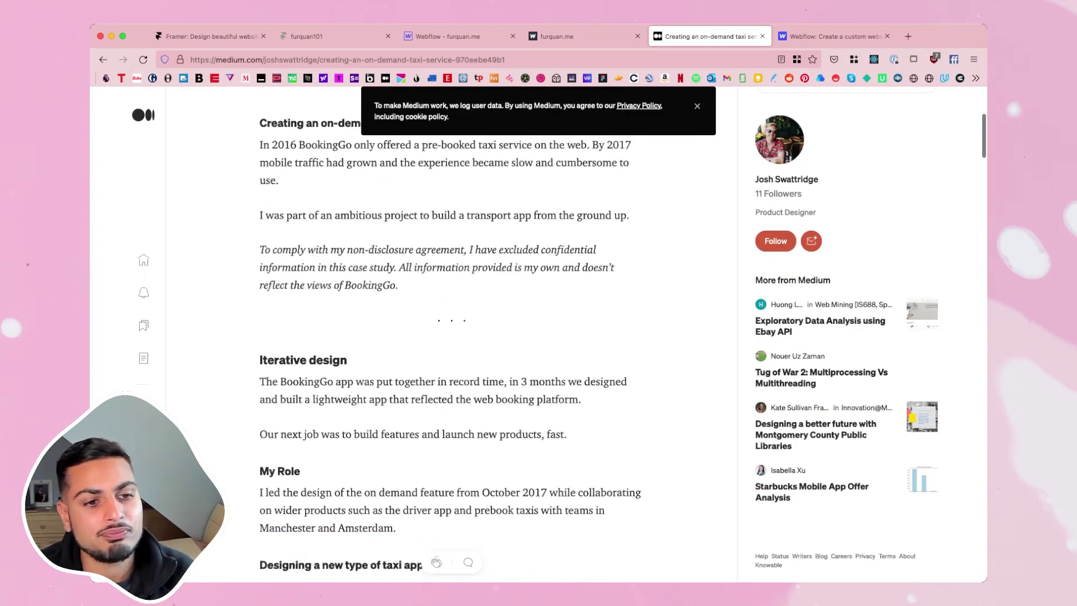
pyautogui.scroll(-7, 448, 337)
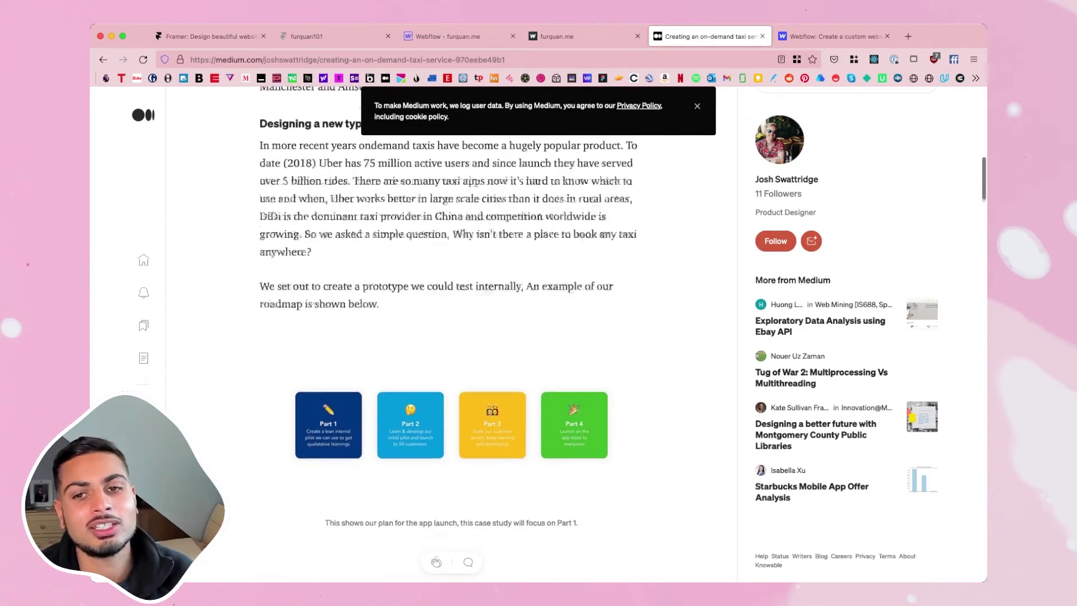
pyautogui.scroll(-10, 449, 336)
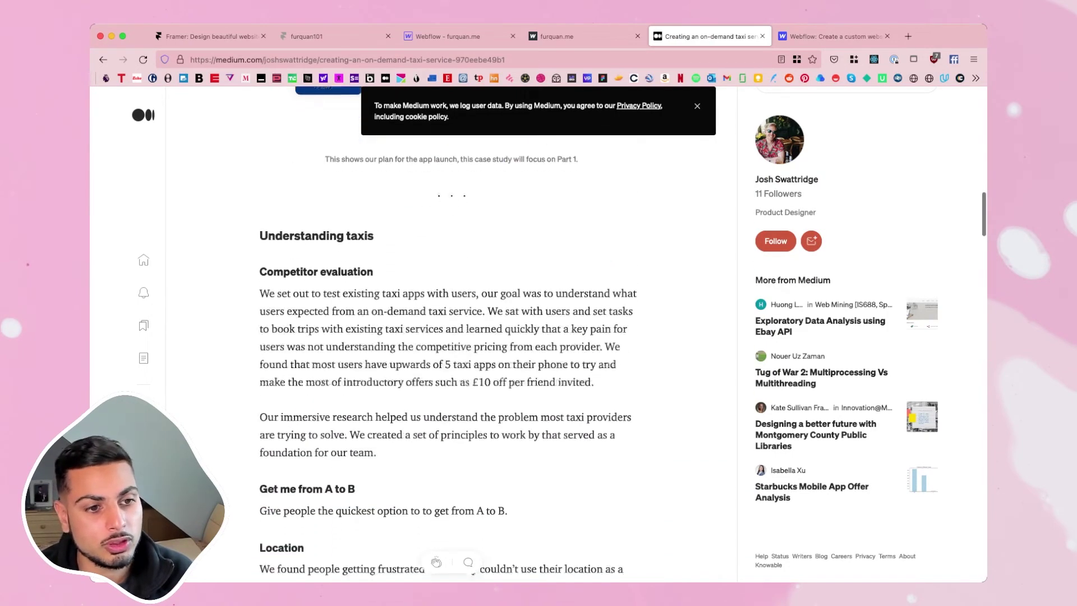
pyautogui.scroll(-8, 449, 336)
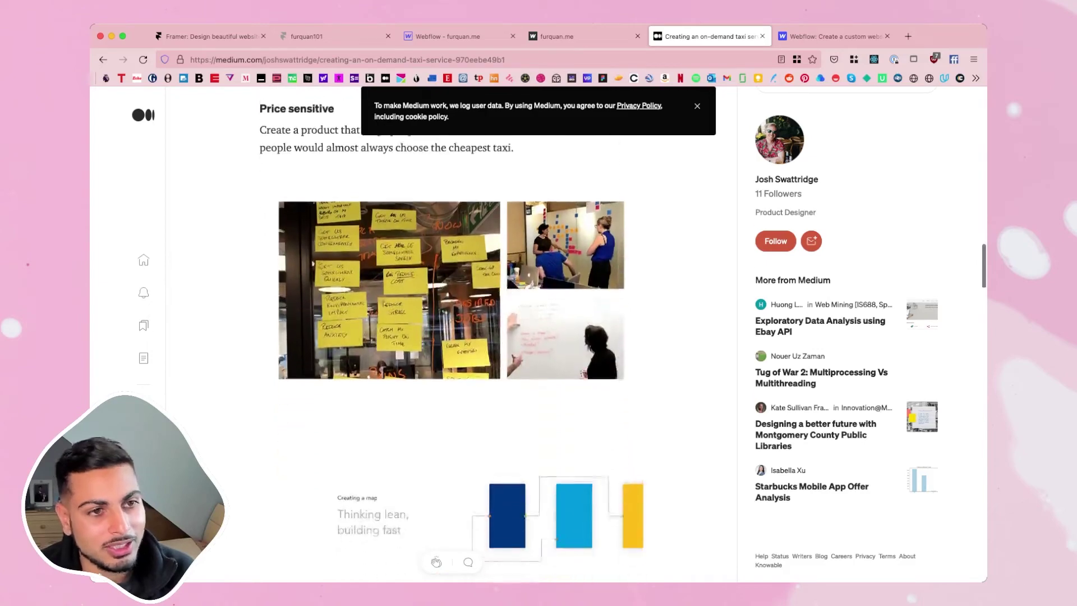
pyautogui.scroll(-20, 448, 337)
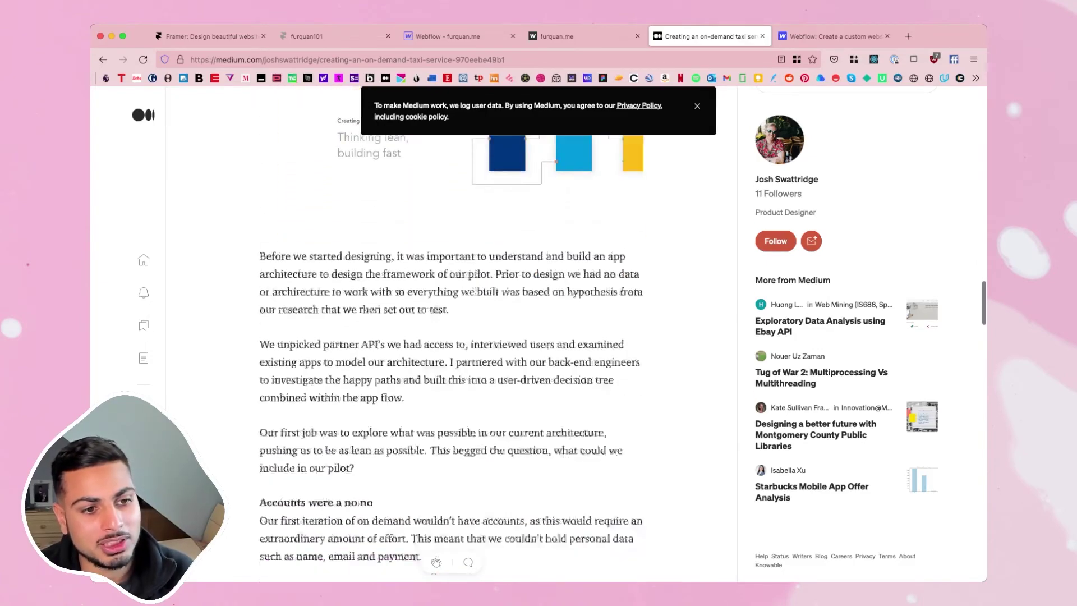
pyautogui.scroll(-18, 448, 336)
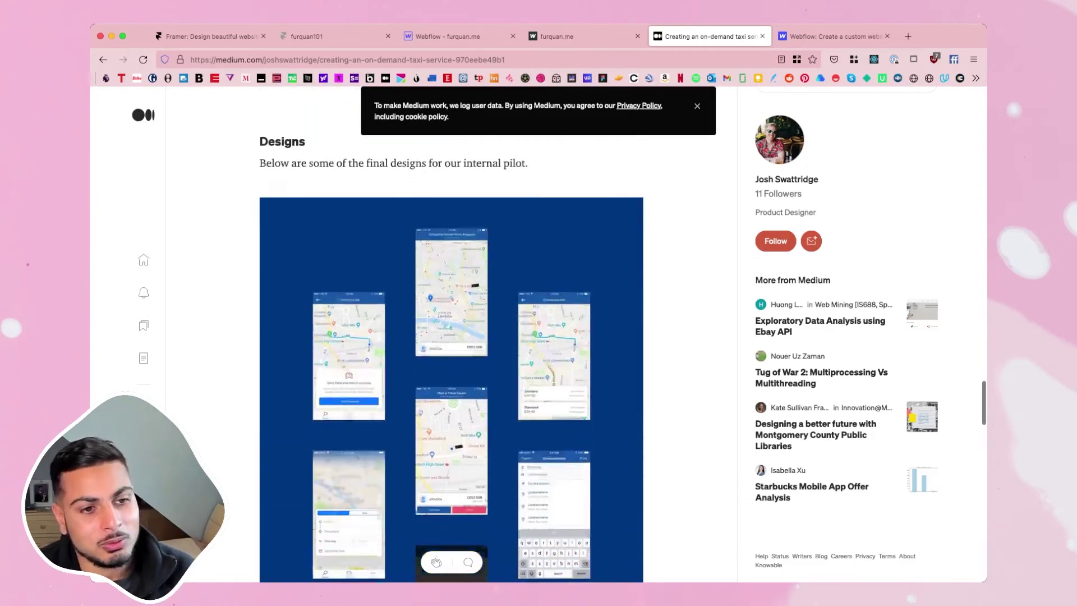
pyautogui.scroll(20, 448, 336)
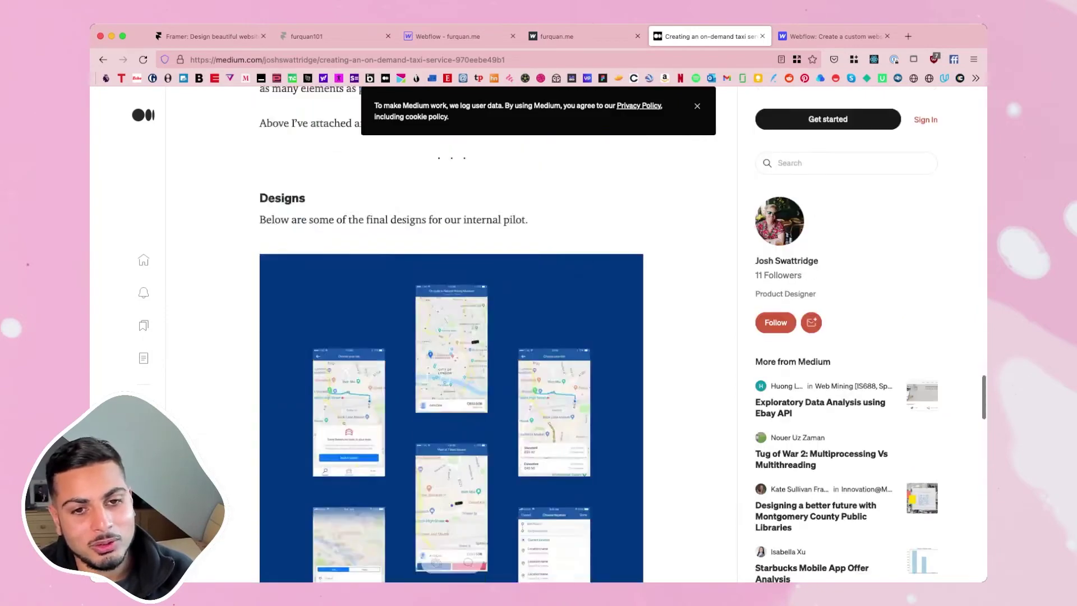
pyautogui.scroll(10, 449, 336)
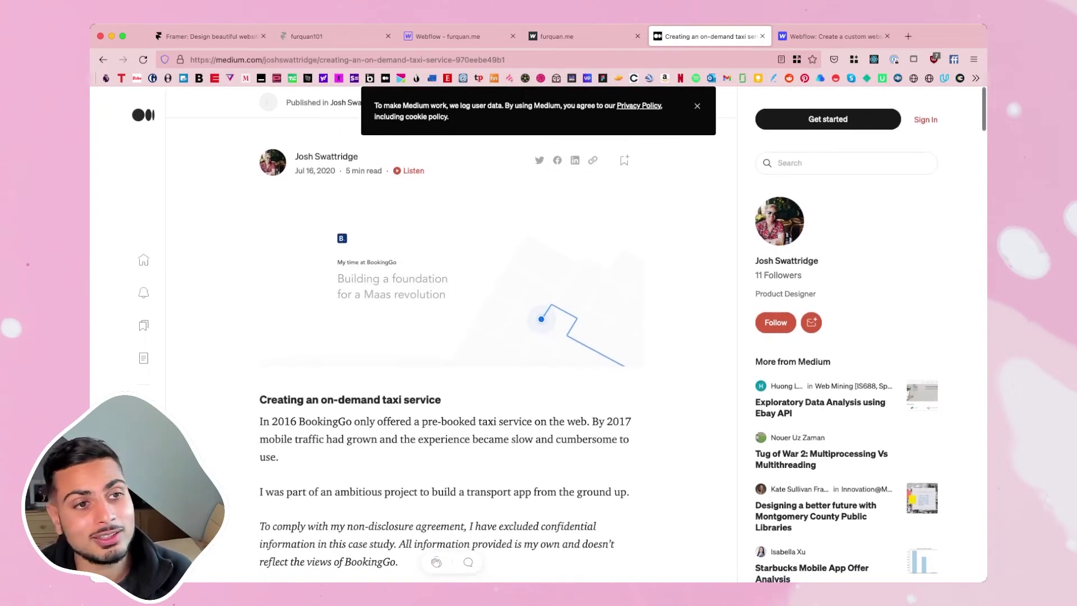
# Return to the Medium portfolio, open the Hive case study and review it from the introduction through the sprint schedule to the result.
pyautogui.click(102, 59)
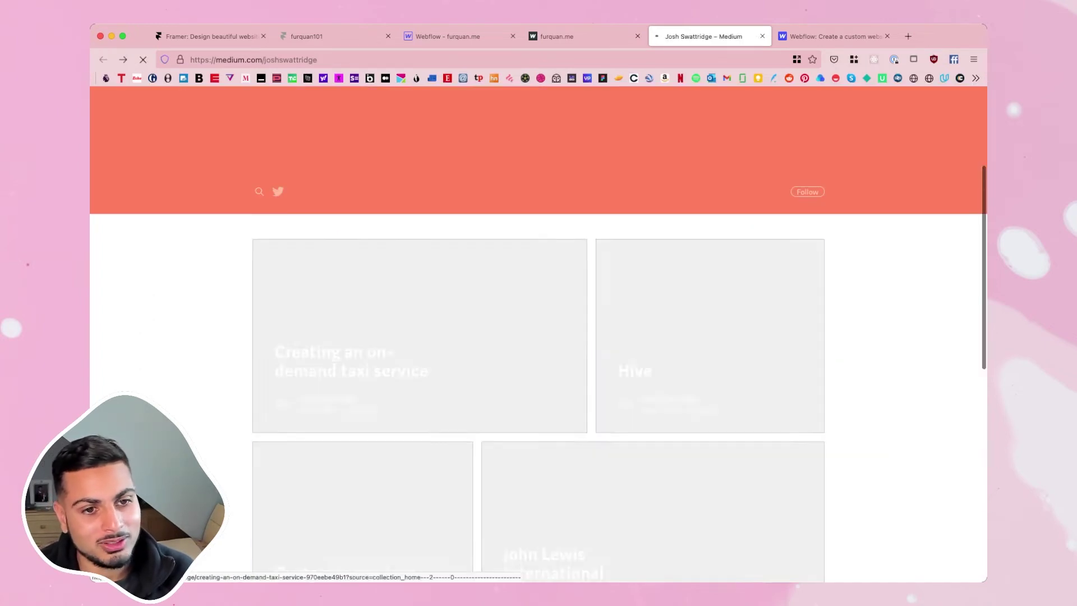
pyautogui.click(709, 337)
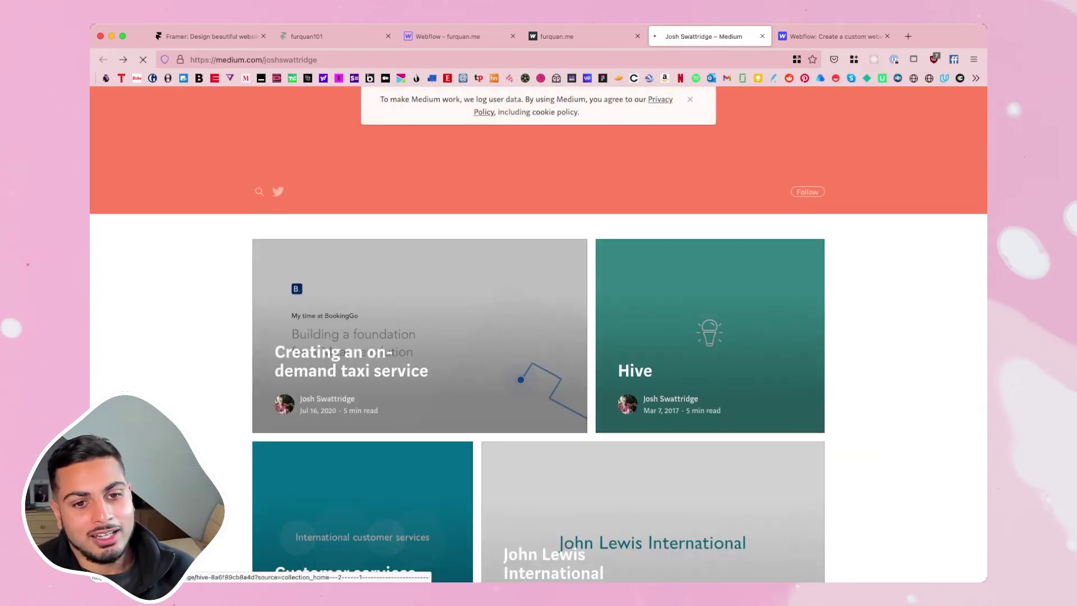
pyautogui.click(709, 337)
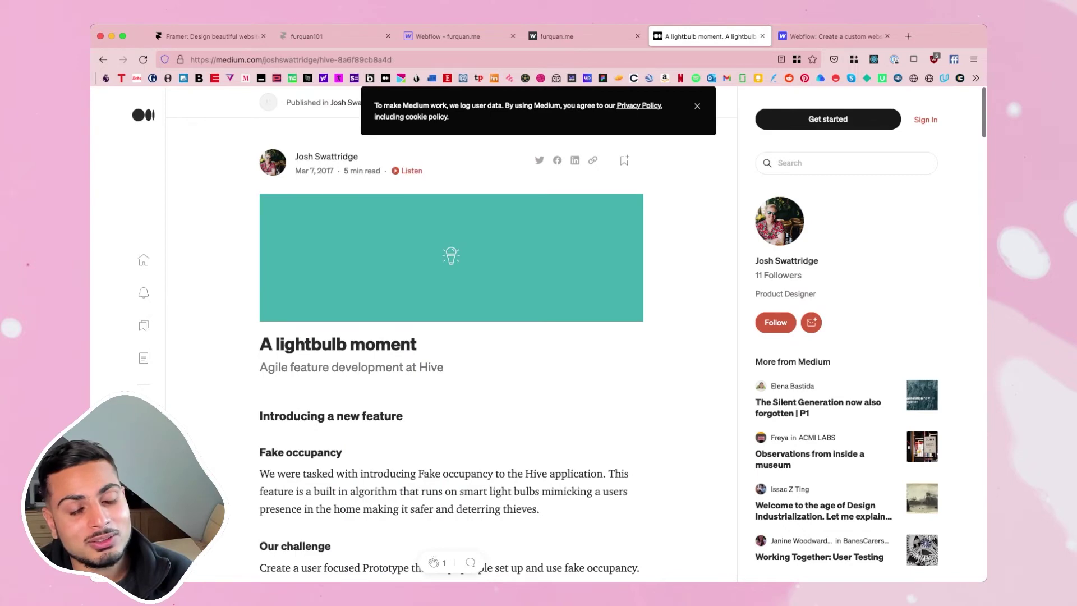
pyautogui.scroll(-1, 538, 336)
pyautogui.scroll(1, 539, 336)
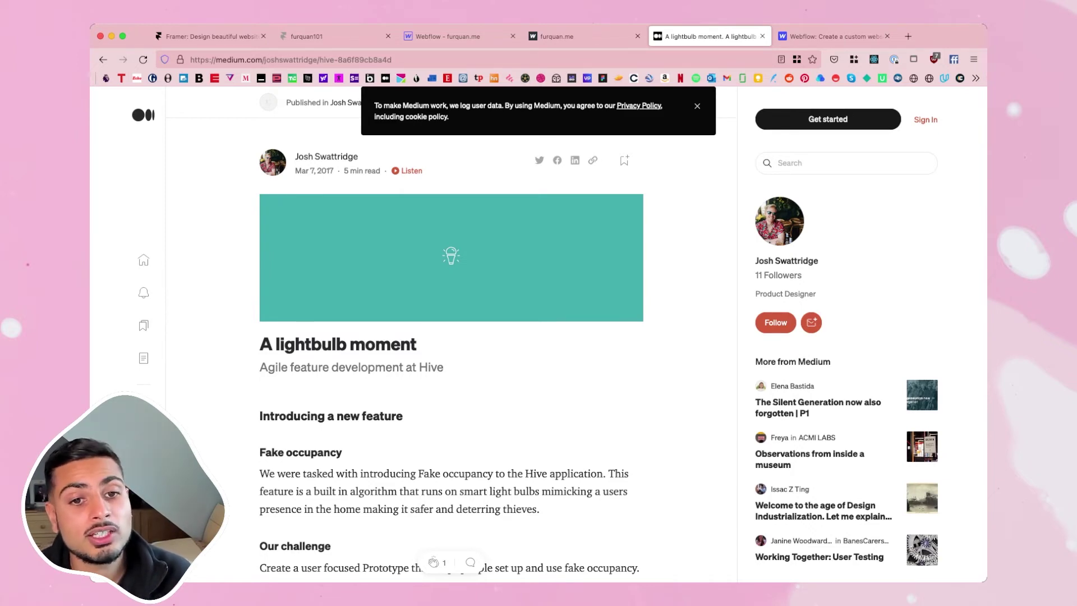
pyautogui.scroll(-5, 451, 331)
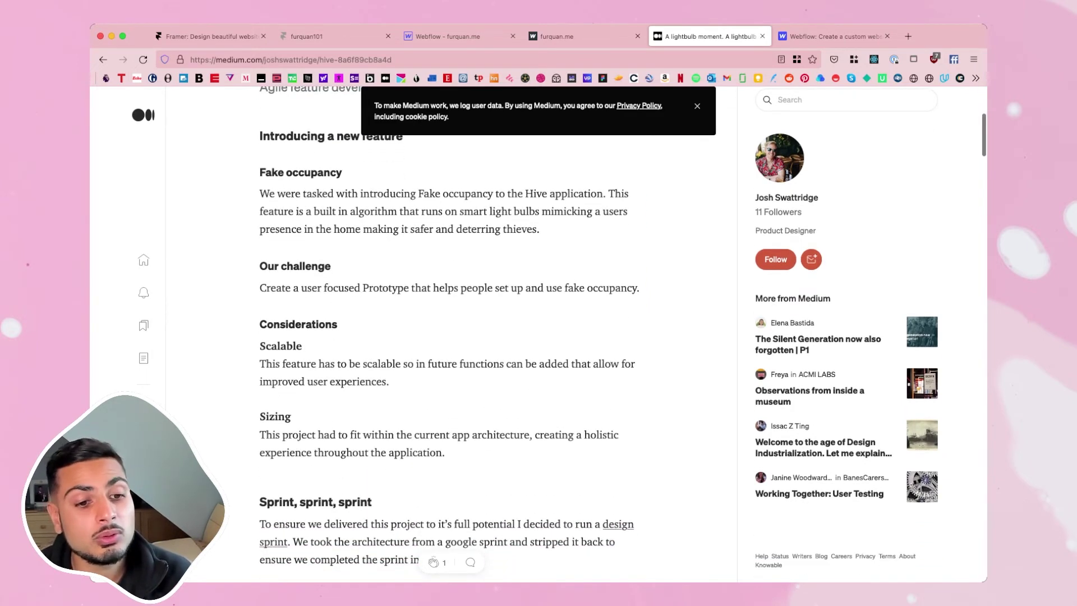
pyautogui.scroll(-15, 451, 331)
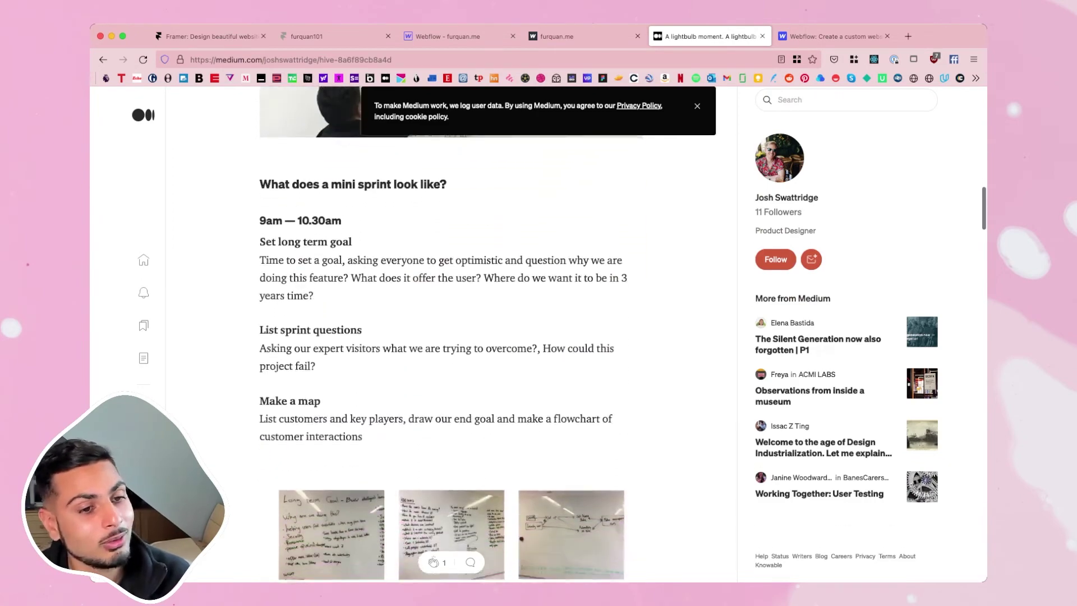
pyautogui.scroll(-10, 451, 331)
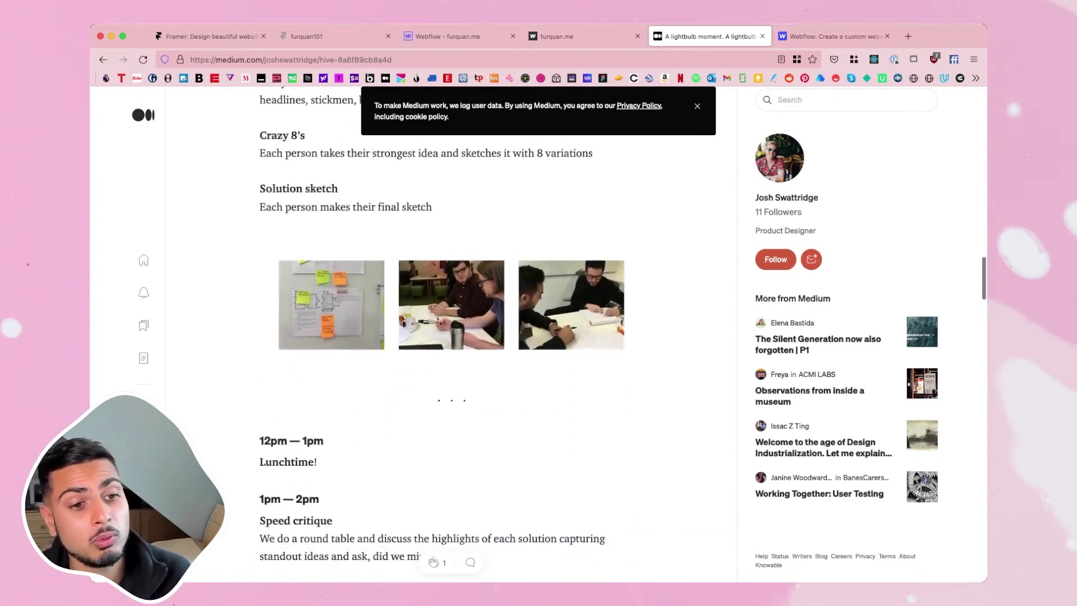
pyautogui.scroll(-12, 451, 331)
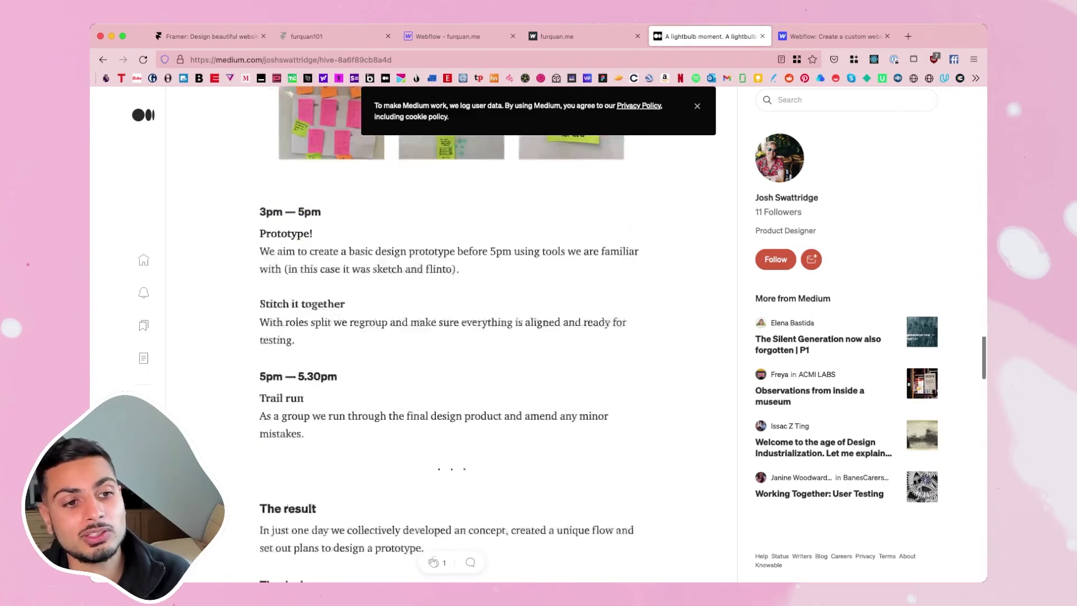
pyautogui.scroll(-1, 451, 331)
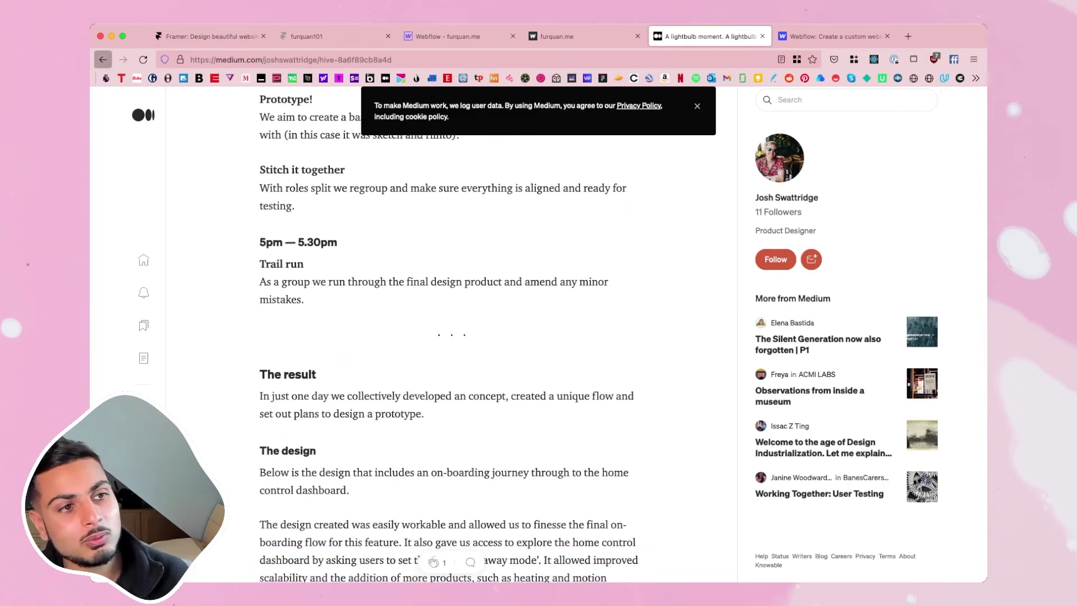
# Return to the Medium portfolio, open the John Lewis International case study, review it through the Wireframes section and leave it.
pyautogui.click(103, 59)
pyautogui.scroll(-5, 420, 336)
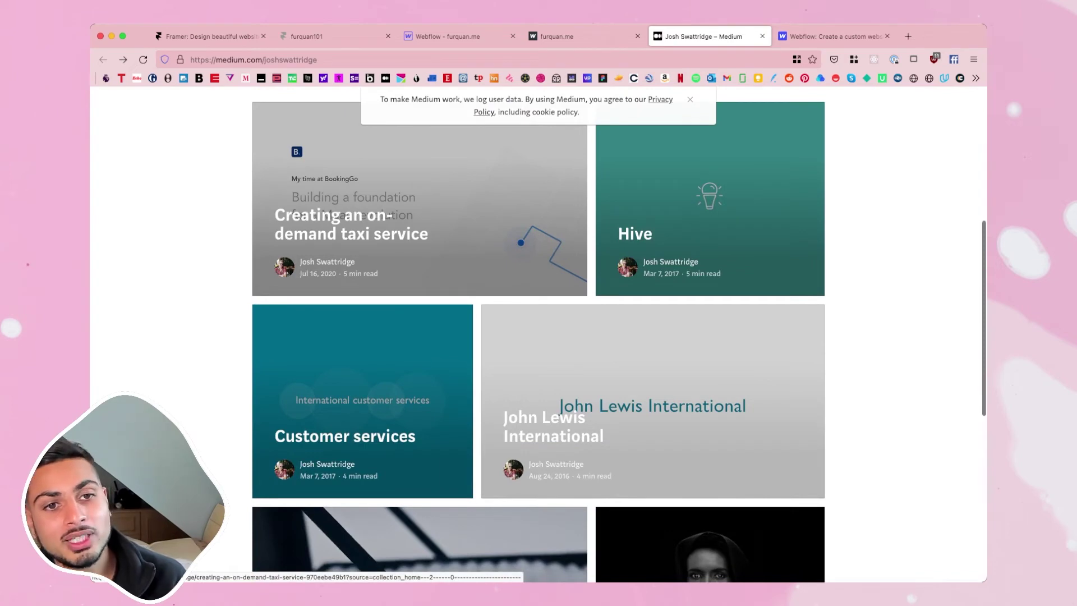
pyautogui.scroll(-3, 533, 253)
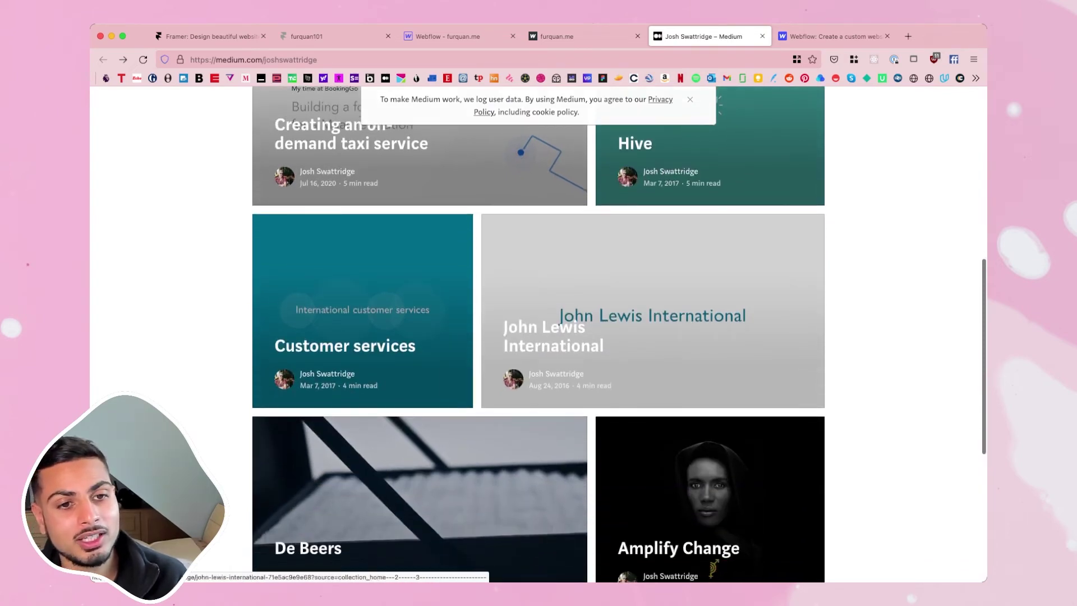
pyautogui.click(652, 314)
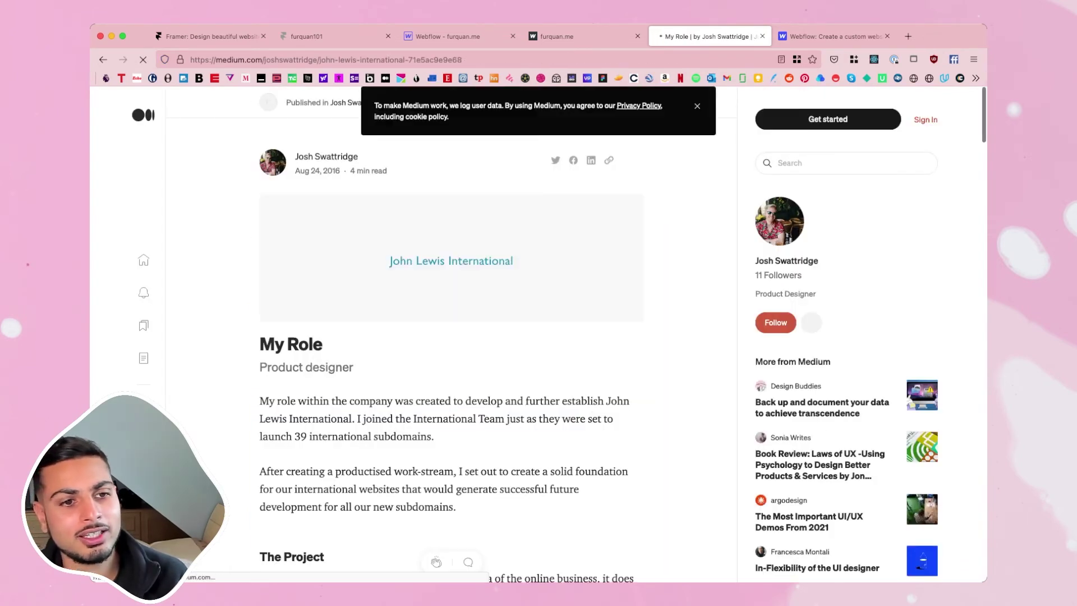
pyautogui.scroll(-15, 452, 336)
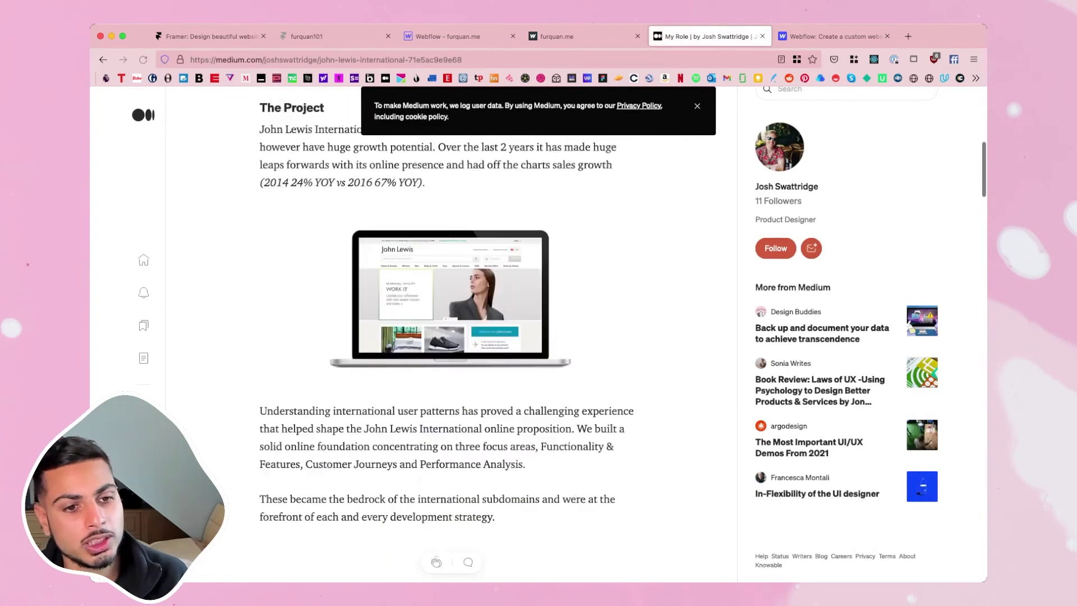
pyautogui.scroll(-12, 451, 331)
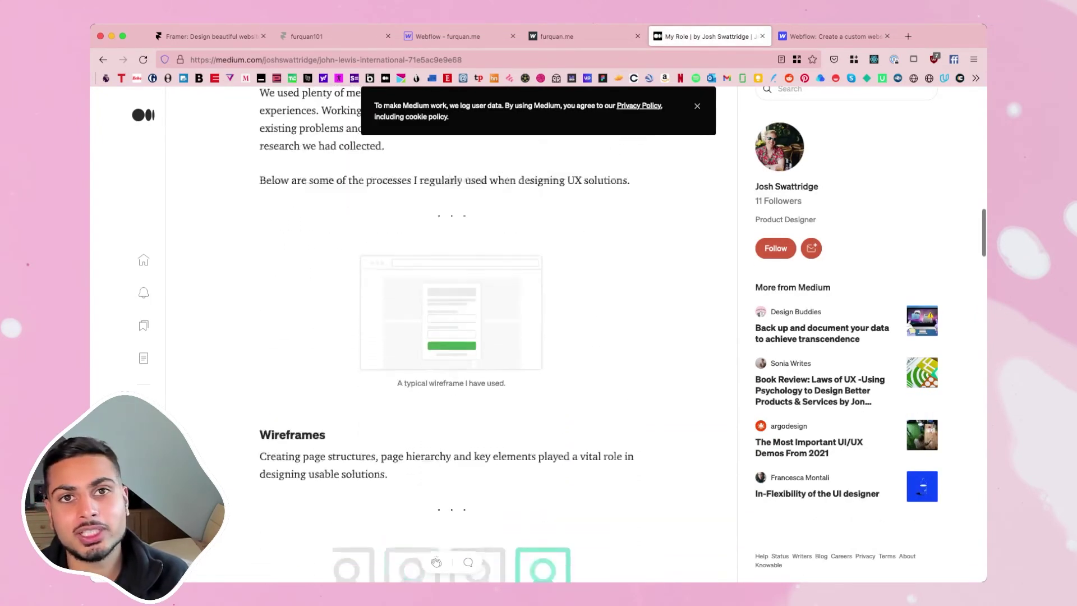
pyautogui.scroll(-5, 452, 336)
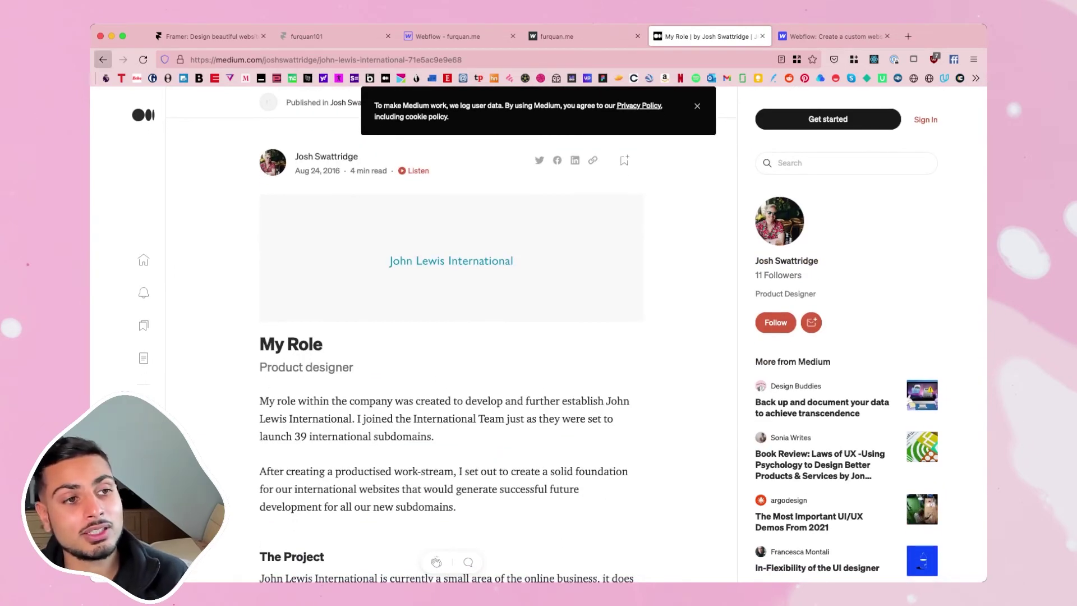
pyautogui.click(104, 60)
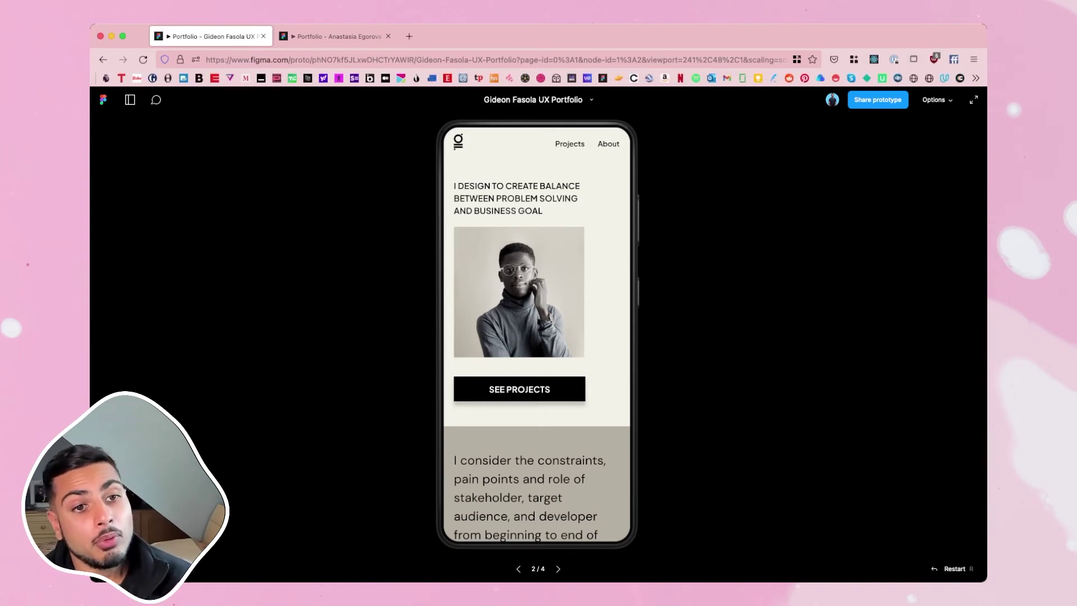
# Review the home page of the mobile UX portfolio prototype in Figma, from the hero through the design process to the footer.
pyautogui.scroll(-10, 537, 337)
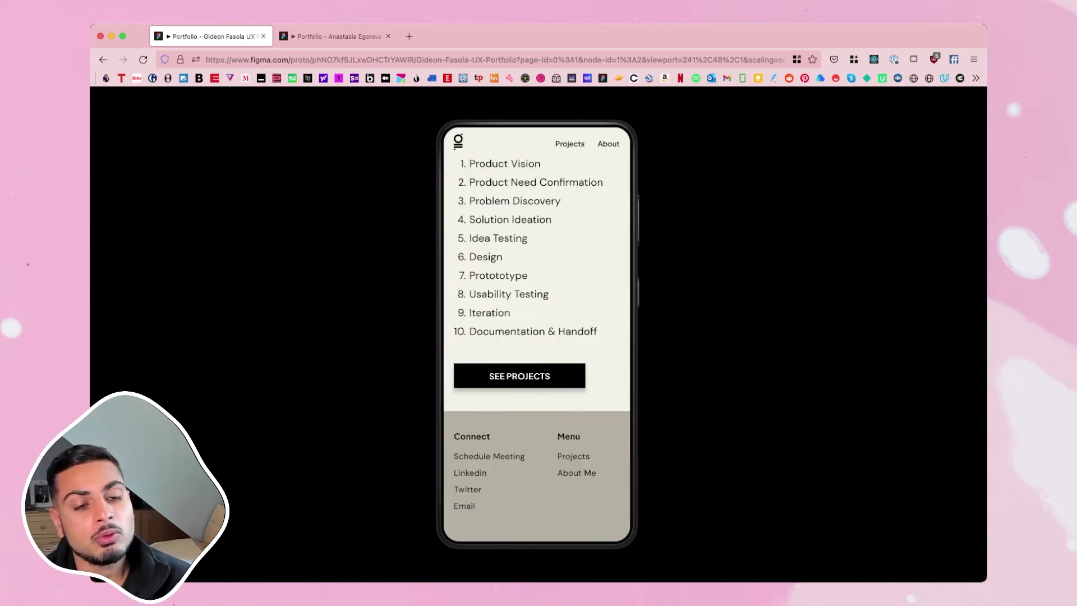
pyautogui.scroll(9, 536, 336)
pyautogui.scroll(-9, 537, 337)
pyautogui.scroll(5, 537, 337)
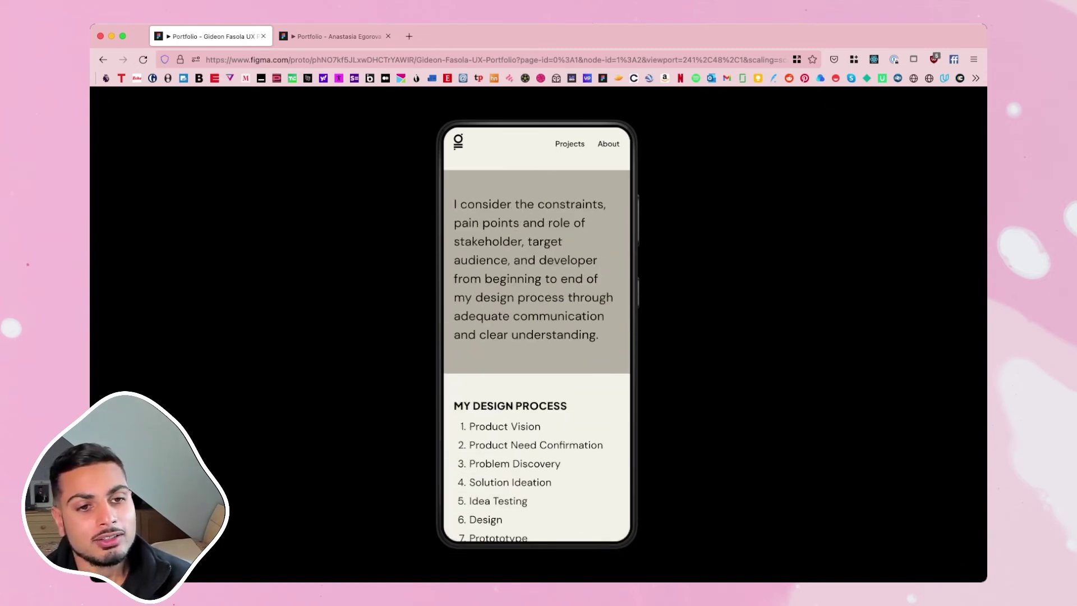
pyautogui.scroll(5, 537, 337)
# Open the prototype's projects page, review the Poketfi and Trifto case studies, and return to its home page.
pyautogui.click(519, 388)
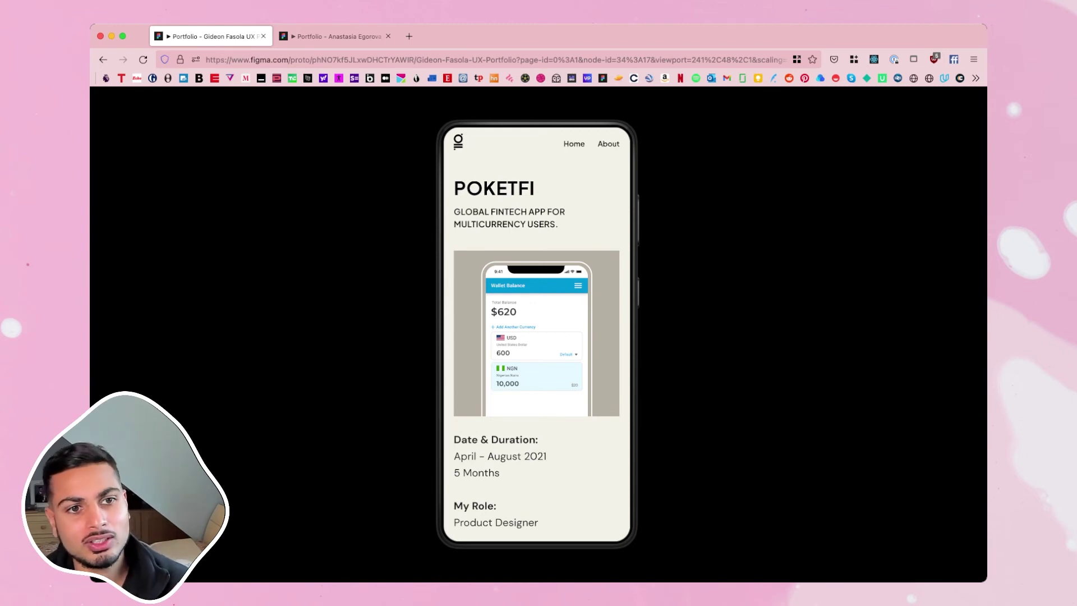
pyautogui.scroll(-10, 536, 348)
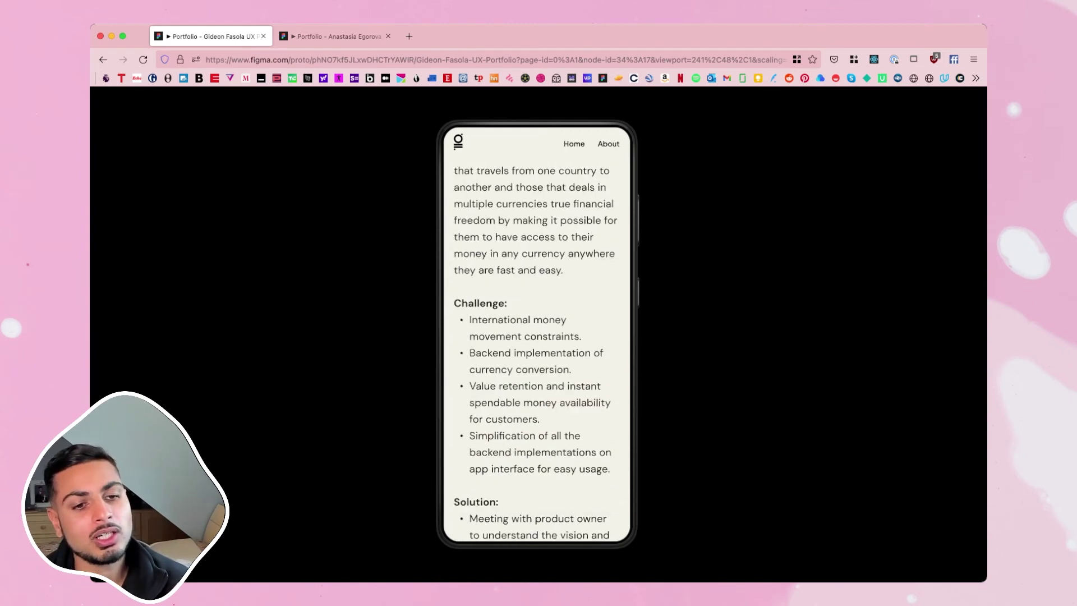
pyautogui.scroll(-10, 535, 348)
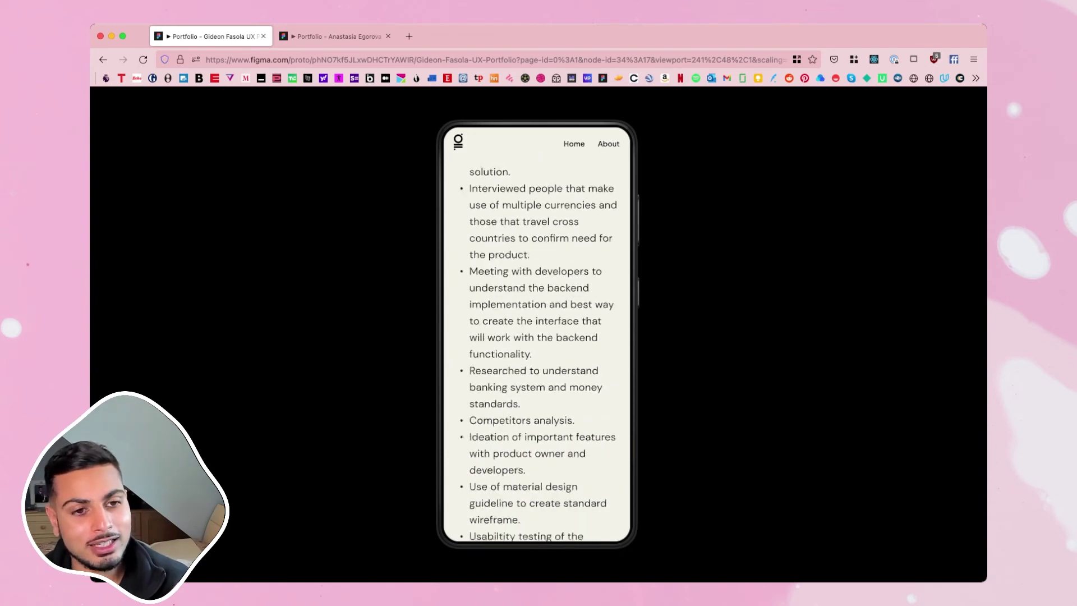
pyautogui.scroll(-6, 536, 348)
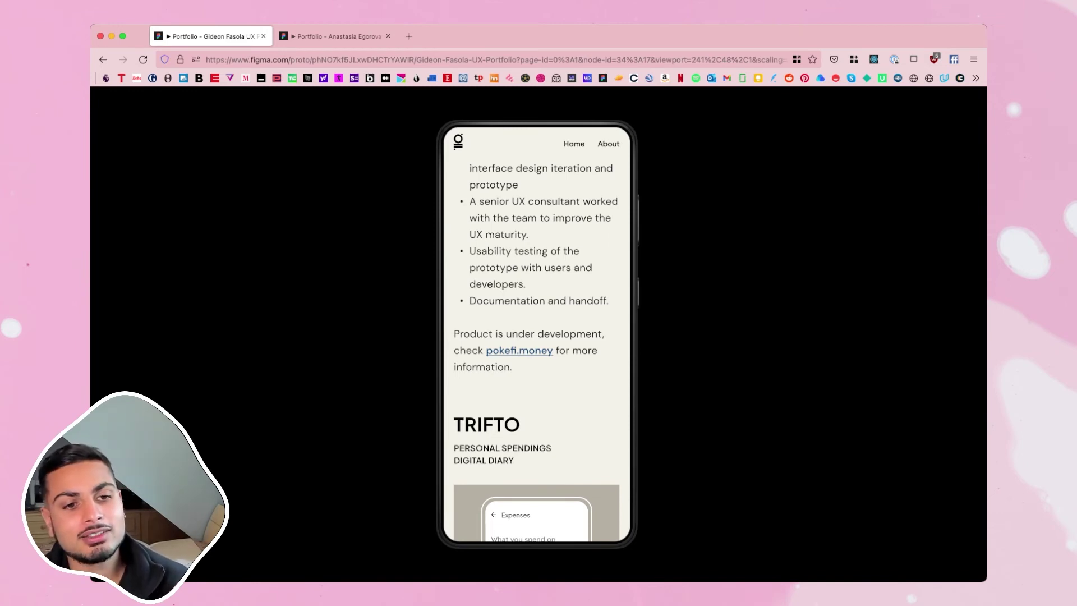
pyautogui.scroll(-8, 536, 348)
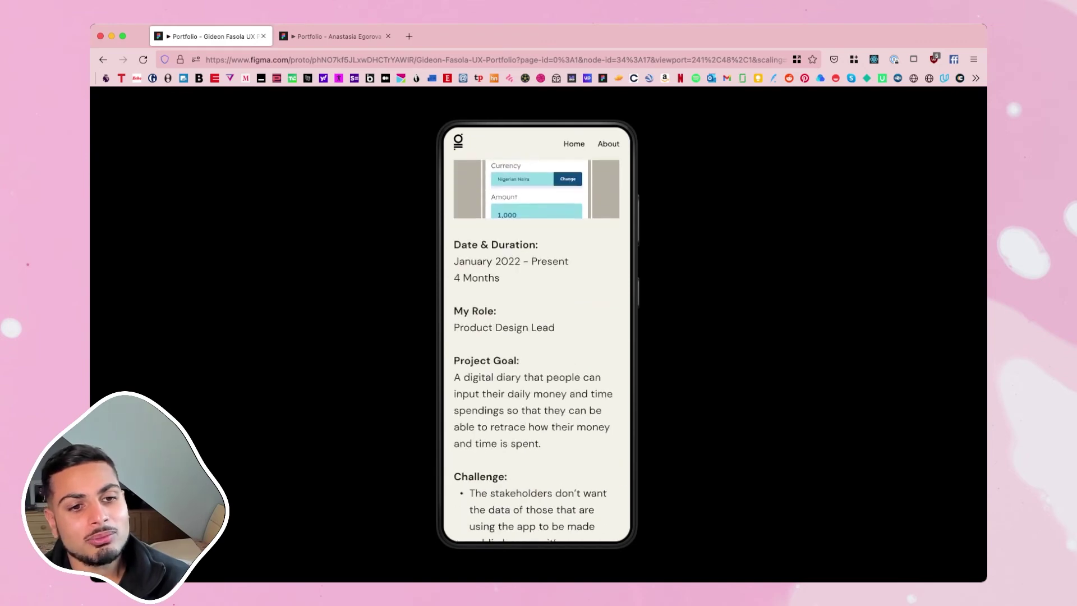
pyautogui.scroll(-5, 536, 348)
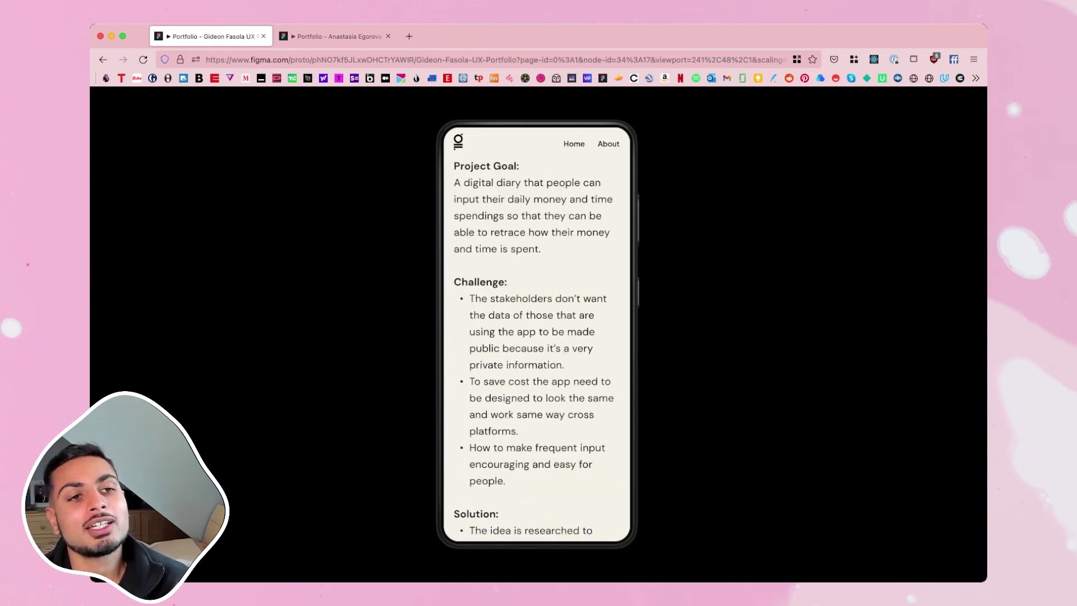
pyautogui.scroll(-1, 535, 348)
pyautogui.scroll(20, 536, 347)
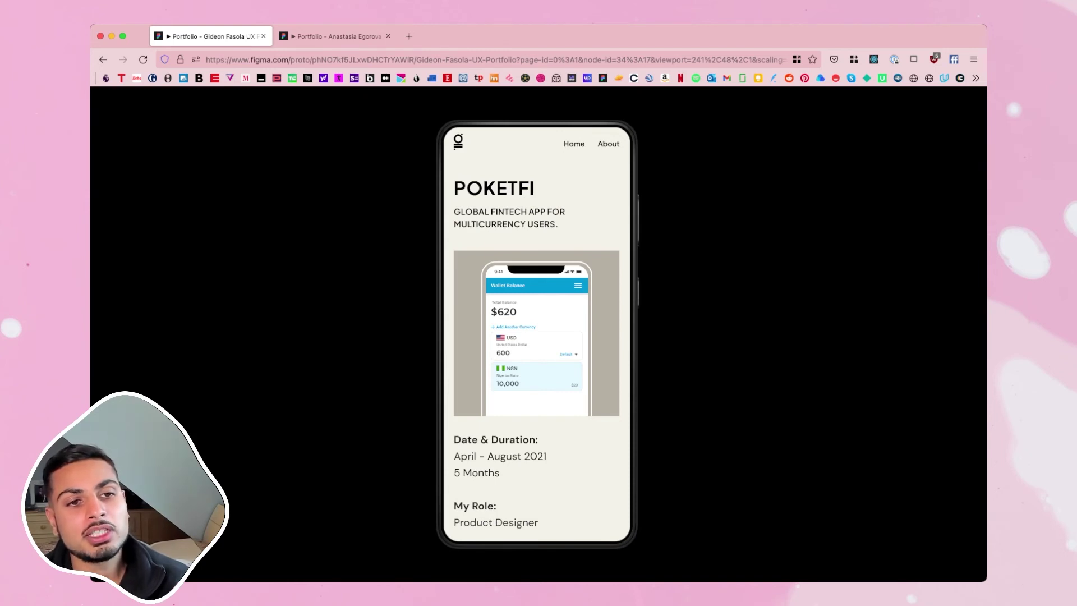
pyautogui.click(573, 144)
# Switch to the desktop product design portfolio prototype, review its About page from My Story to the contact section, and return home.
pyautogui.hotkey('ctrl', 'Tab')
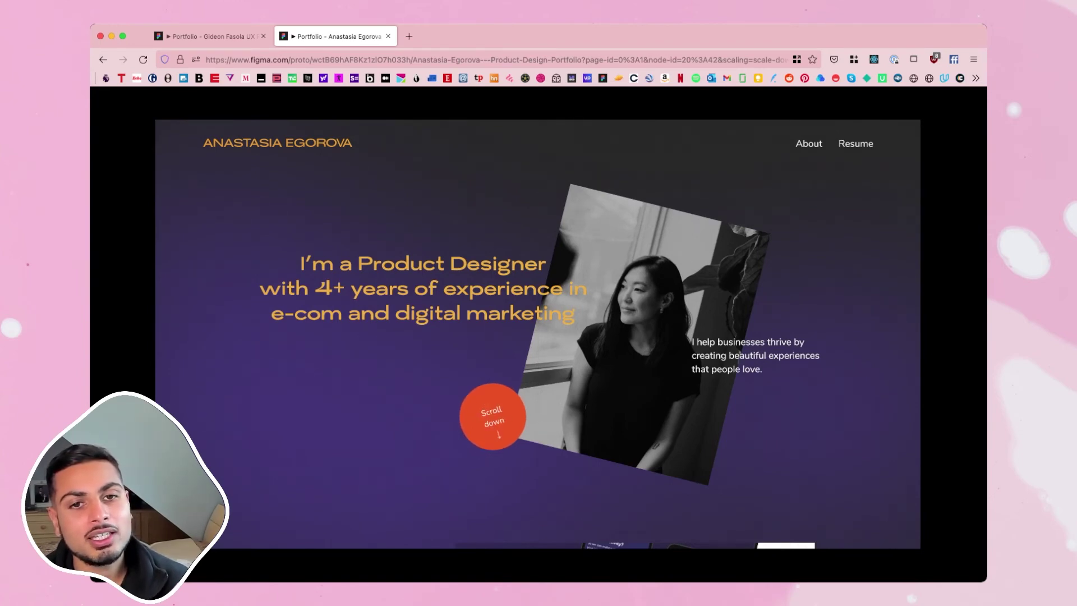
pyautogui.click(809, 145)
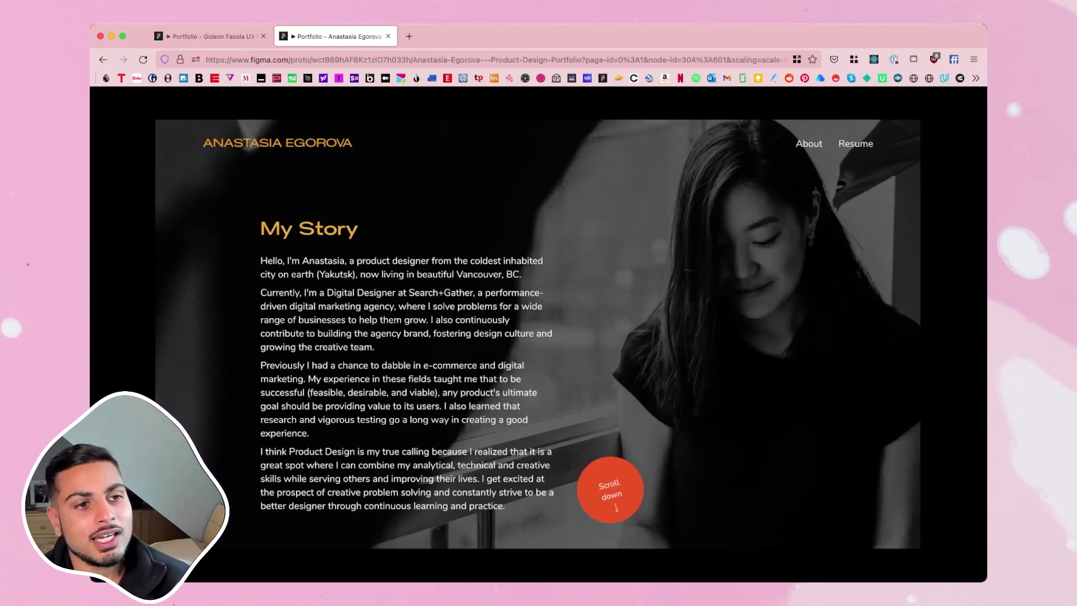
pyautogui.scroll(-15, 537, 334)
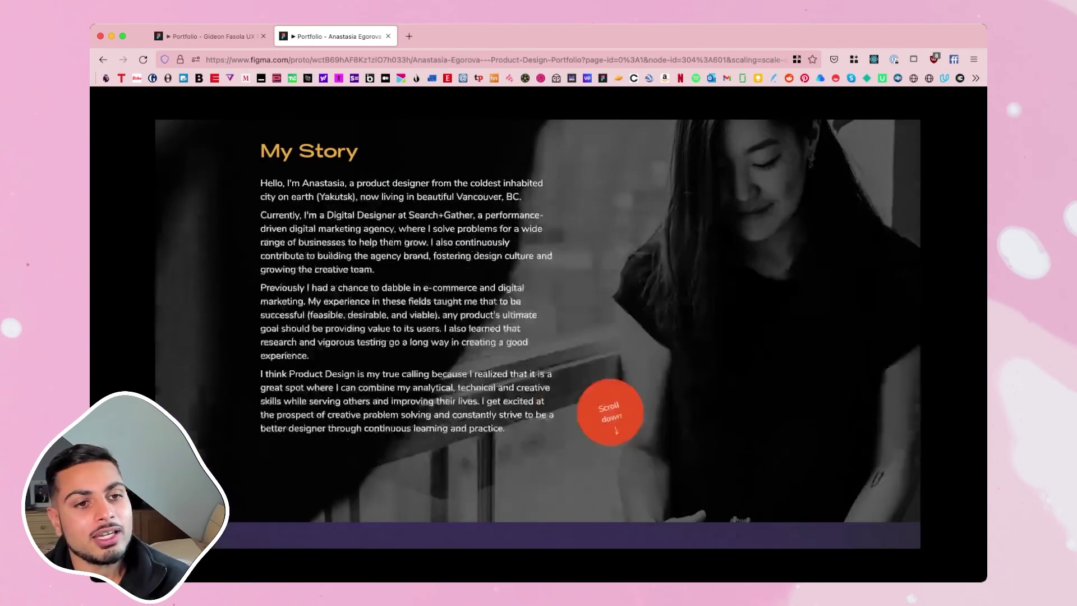
pyautogui.scroll(-2, 537, 334)
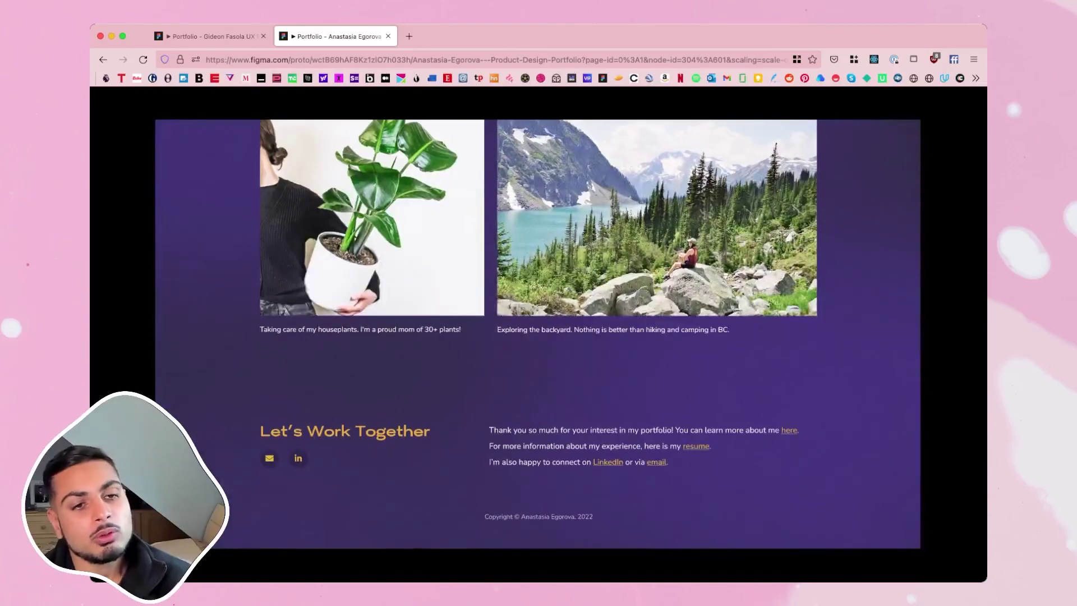
pyautogui.scroll(15, 537, 334)
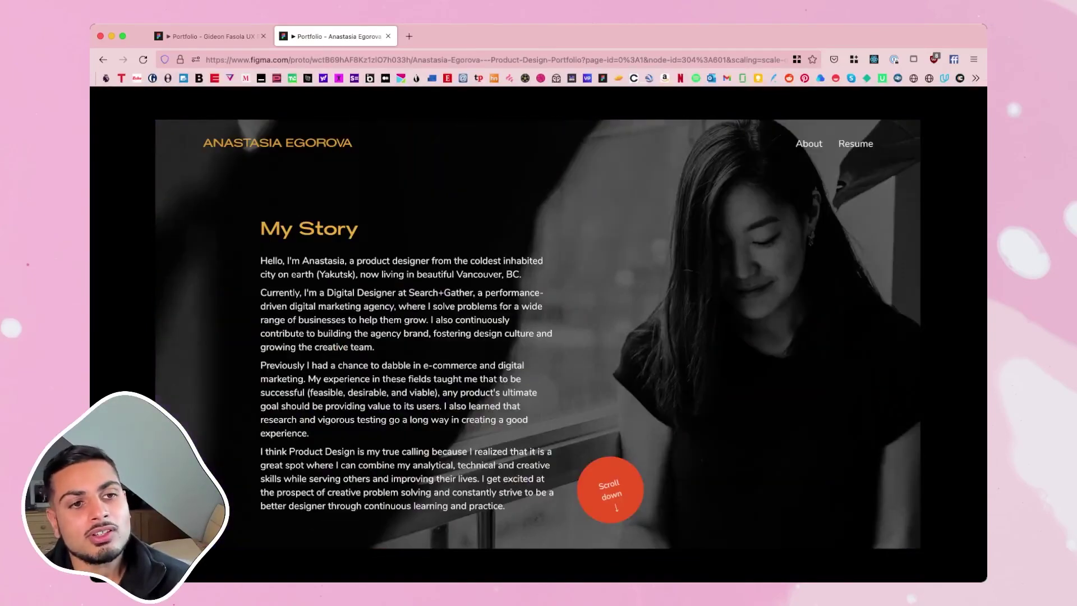
pyautogui.press('Left')
# Open the Bonfire App case study from the desktop portfolio, return home and review the project list back up to the hero.
pyautogui.scroll(-5, 537, 334)
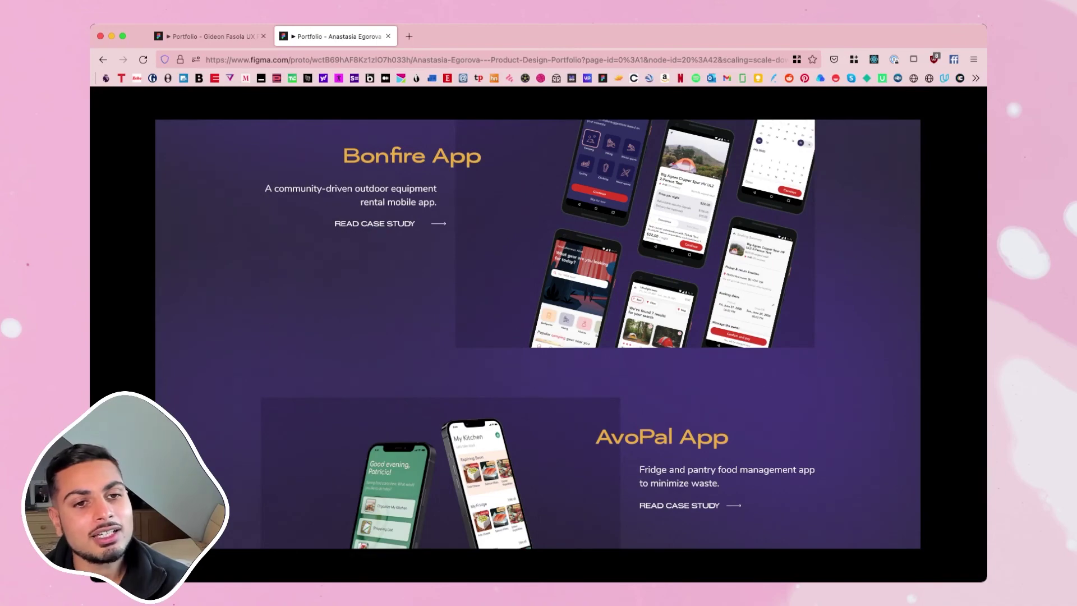
pyautogui.click(375, 224)
pyautogui.press('Left')
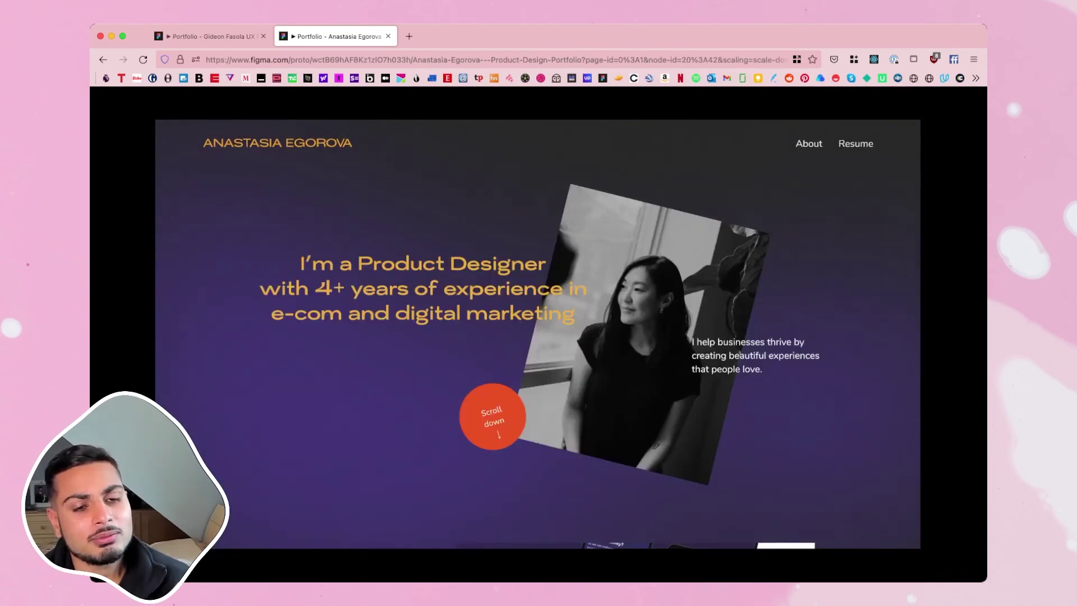
pyautogui.scroll(-15, 537, 334)
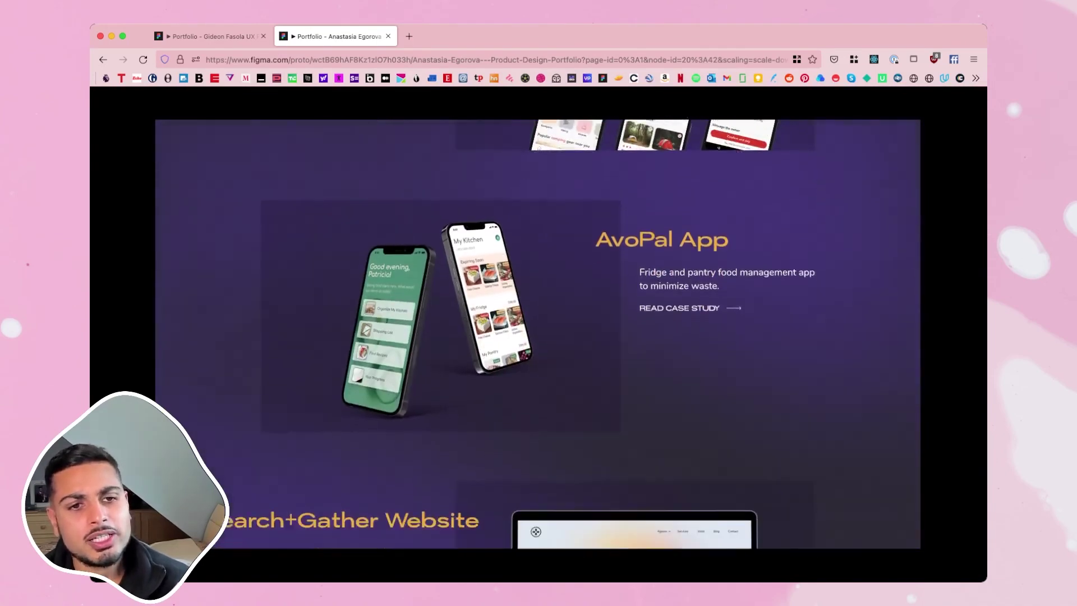
pyautogui.scroll(10, 538, 333)
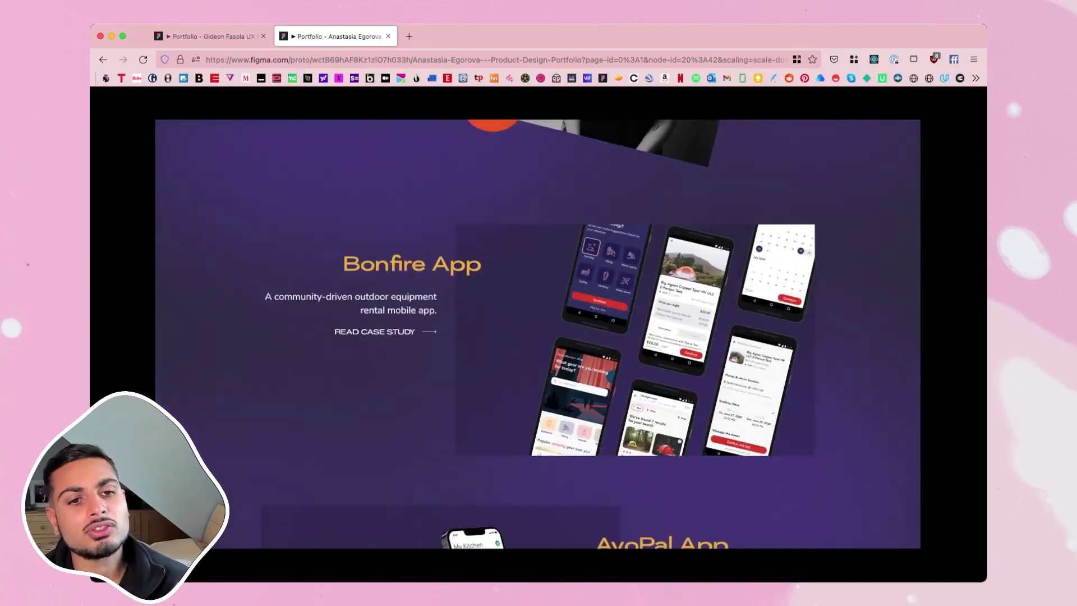
pyautogui.scroll(5, 537, 334)
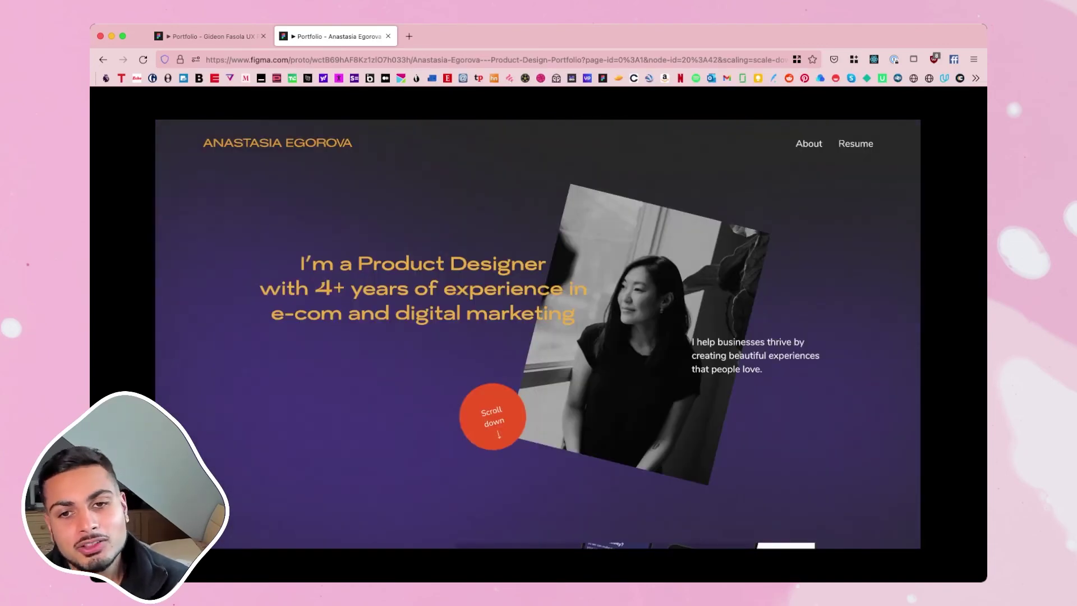